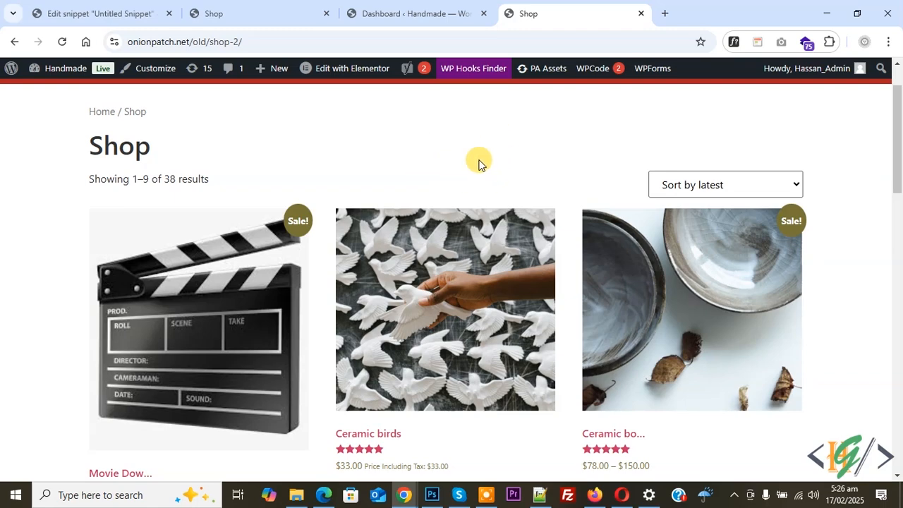
Open the tax settings of WooCommerce from the site's admin dashboard and go to the tax options.
{"action": "left_click", "coordinate": [403, 10]}
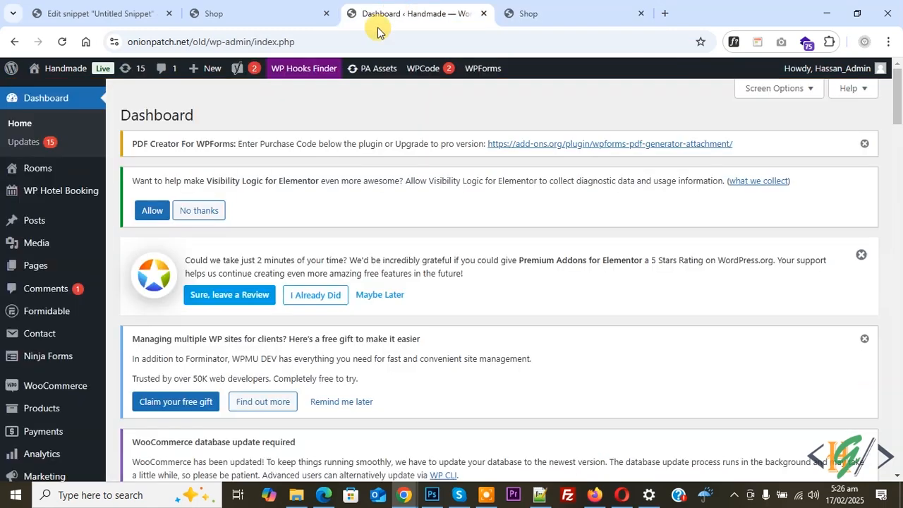
{"action": "scroll", "coordinate": [9, 198], "scroll_direction": "down", "scroll_amount": 3}
{"action": "mouse_move", "coordinate": [15, 189]}
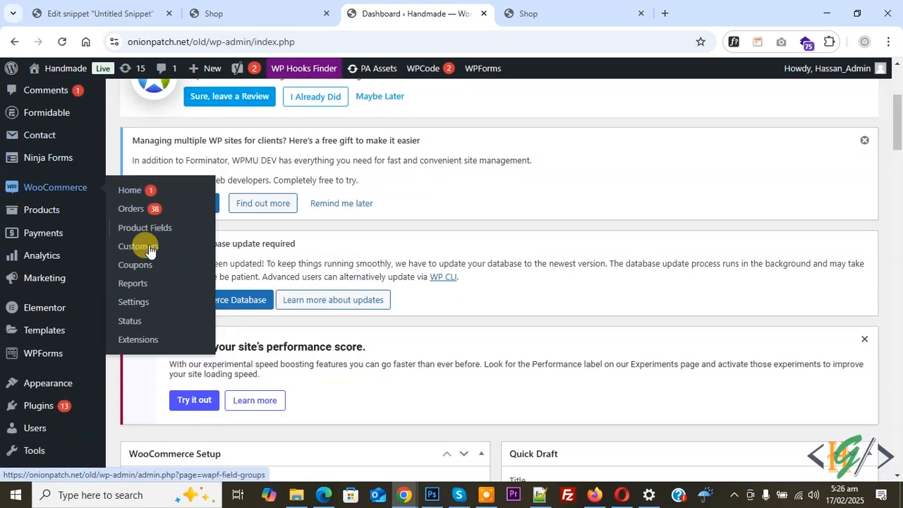
{"action": "left_click", "coordinate": [134, 302]}
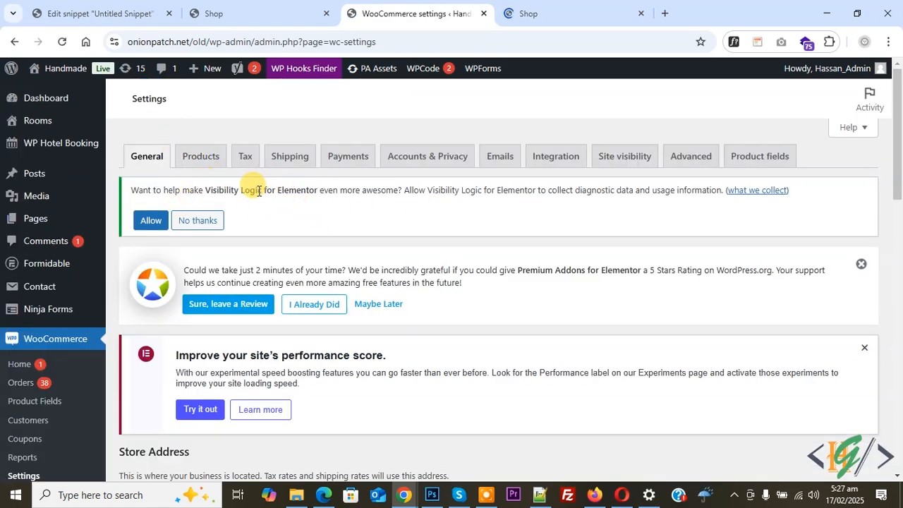
{"action": "left_click", "coordinate": [244, 158]}
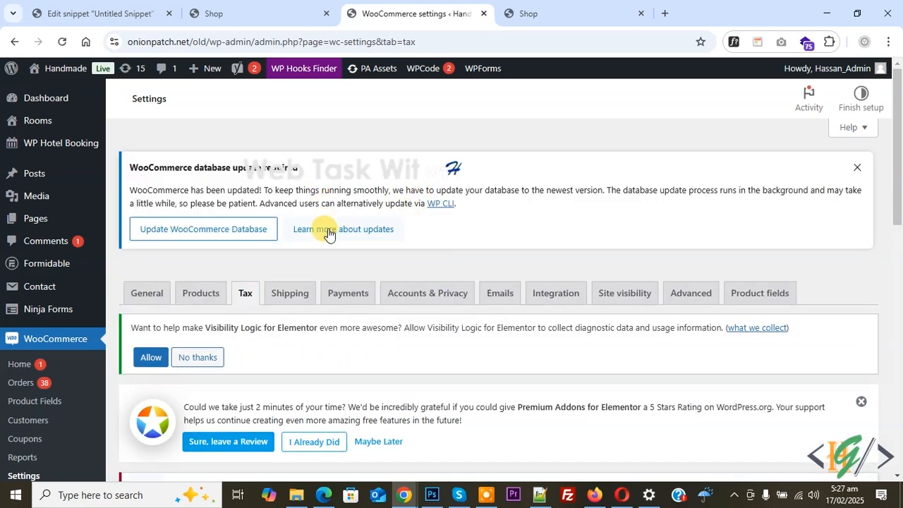
{"action": "scroll", "coordinate": [309, 238], "scroll_direction": "down", "scroll_amount": 4}
{"action": "scroll", "coordinate": [309, 238], "scroll_direction": "down", "scroll_amount": 1}
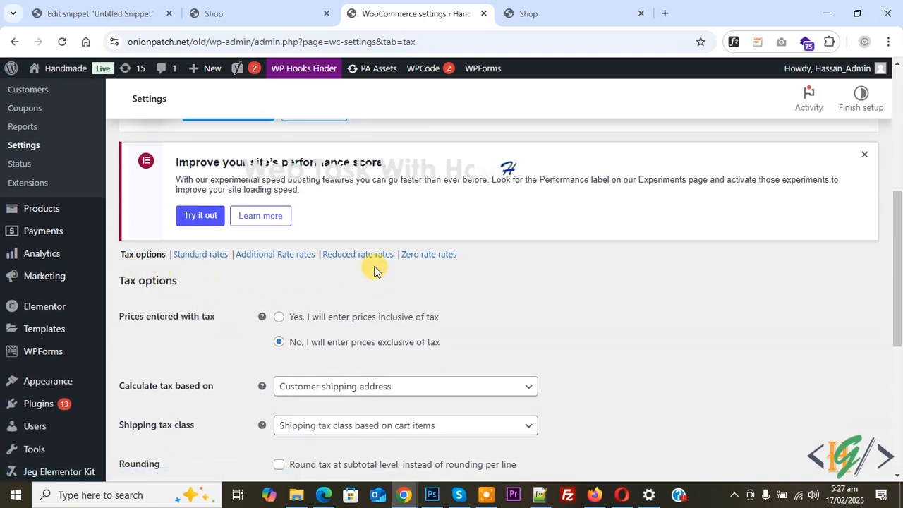
{"action": "left_click_drag", "start_coordinate": [472, 256], "coordinate": [218, 269]}
{"action": "left_click", "coordinate": [216, 276]}
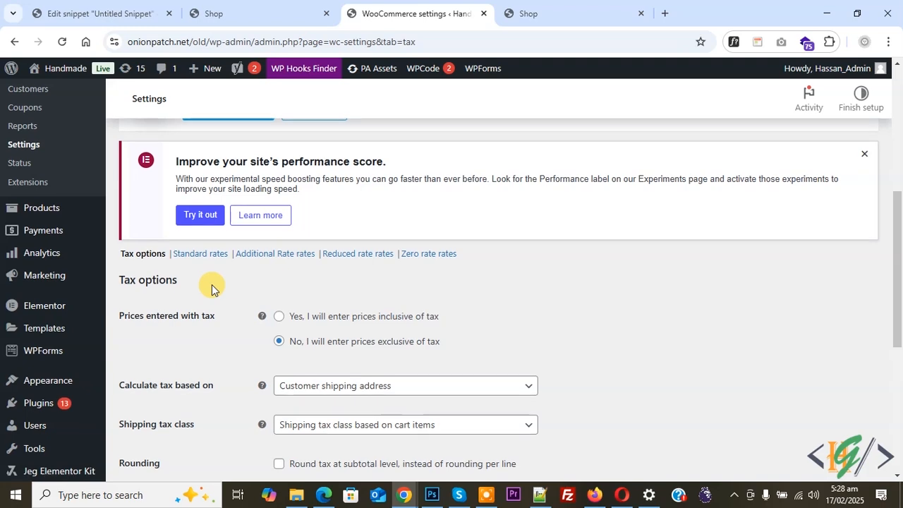
Calculate tax based on the customer shipping address and choose "Shipping tax class based on cart items" as the shipping tax class.
{"action": "scroll", "coordinate": [209, 287], "scroll_direction": "down", "scroll_amount": 1}
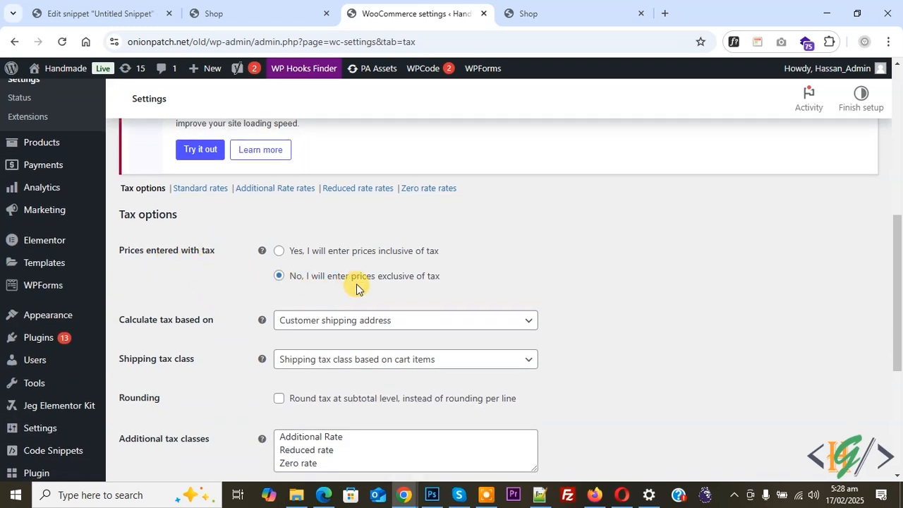
{"action": "scroll", "coordinate": [226, 284], "scroll_direction": "down", "scroll_amount": 2}
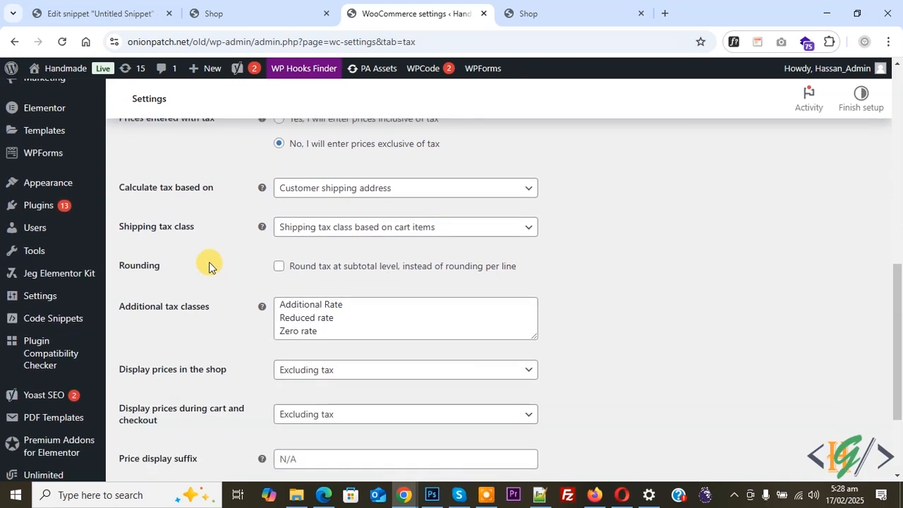
{"action": "left_click", "coordinate": [323, 191]}
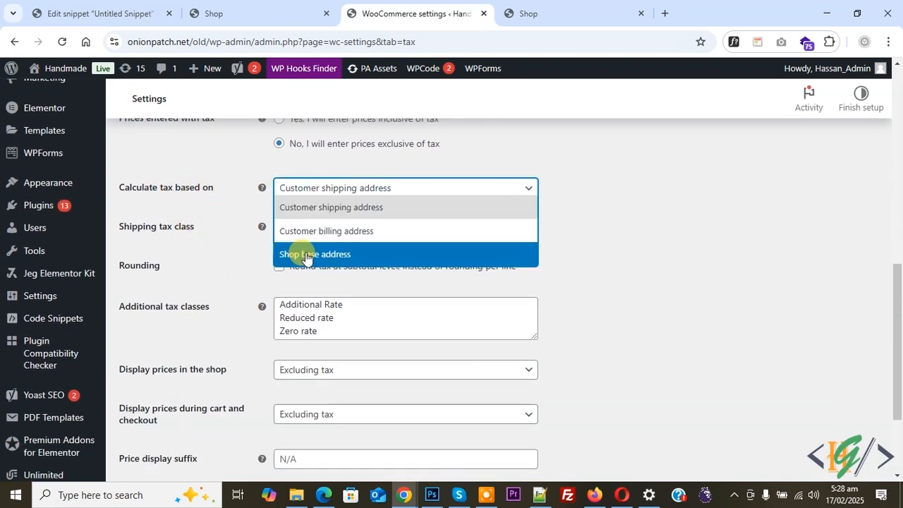
{"action": "left_click", "coordinate": [313, 209]}
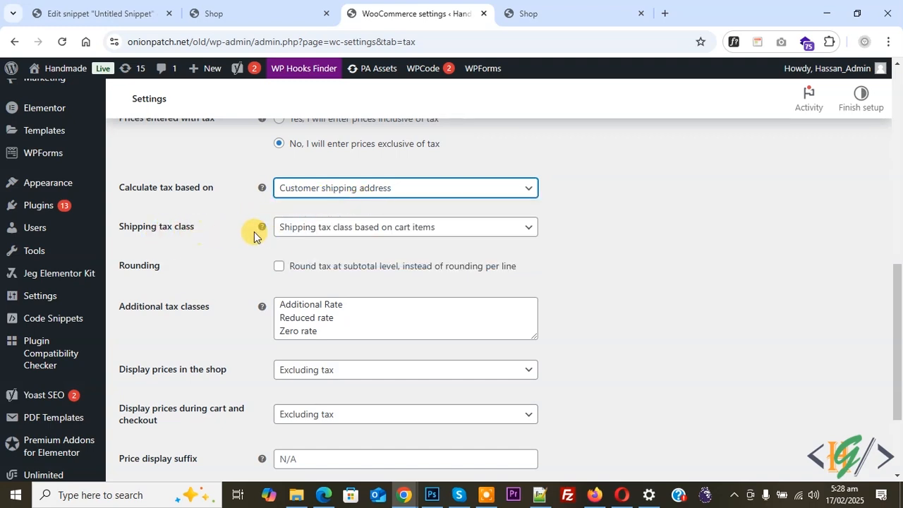
{"action": "left_click", "coordinate": [308, 230]}
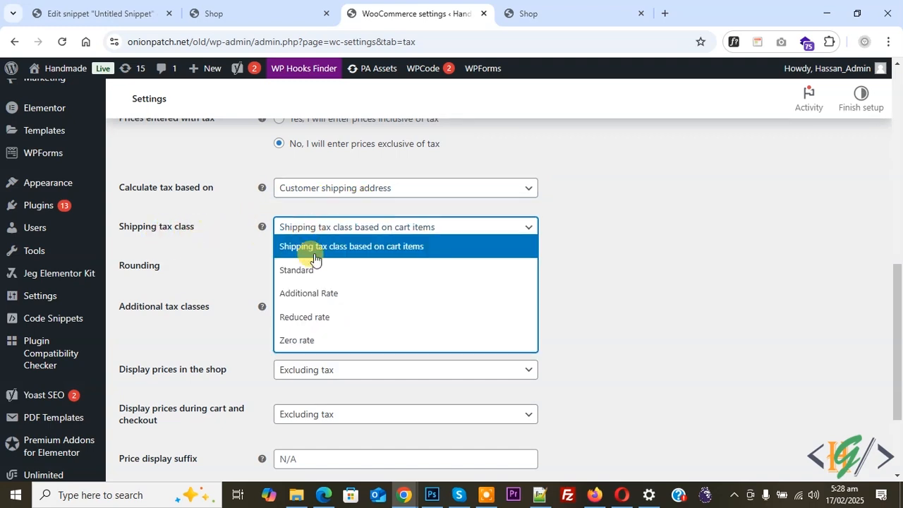
{"action": "left_click", "coordinate": [367, 248]}
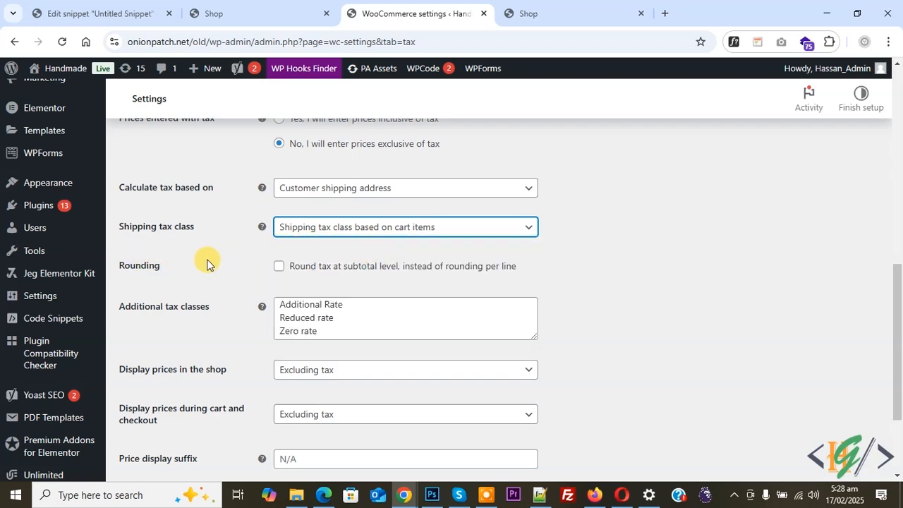
Add "Vat on US States" on a new line at the end of the additional tax classes.
{"action": "scroll", "coordinate": [197, 262], "scroll_direction": "down", "scroll_amount": 1}
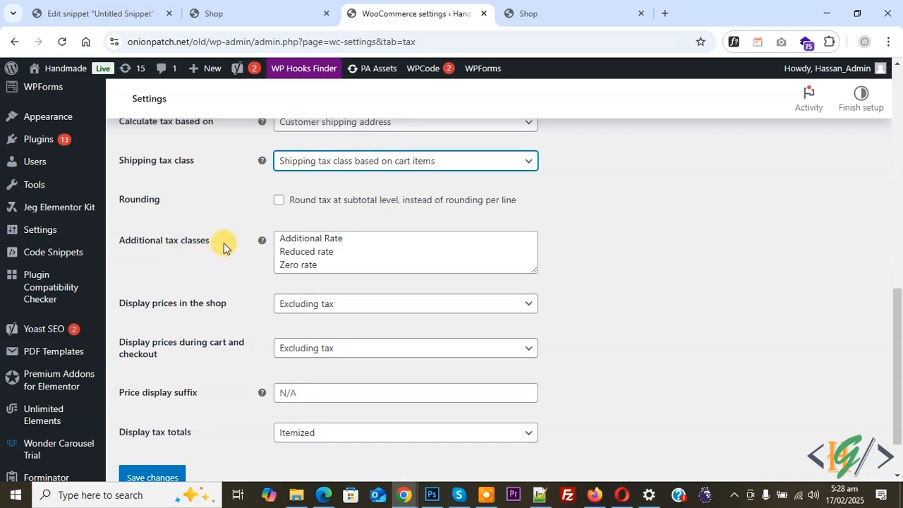
{"action": "left_click_drag", "start_coordinate": [330, 265], "coordinate": [282, 236]}
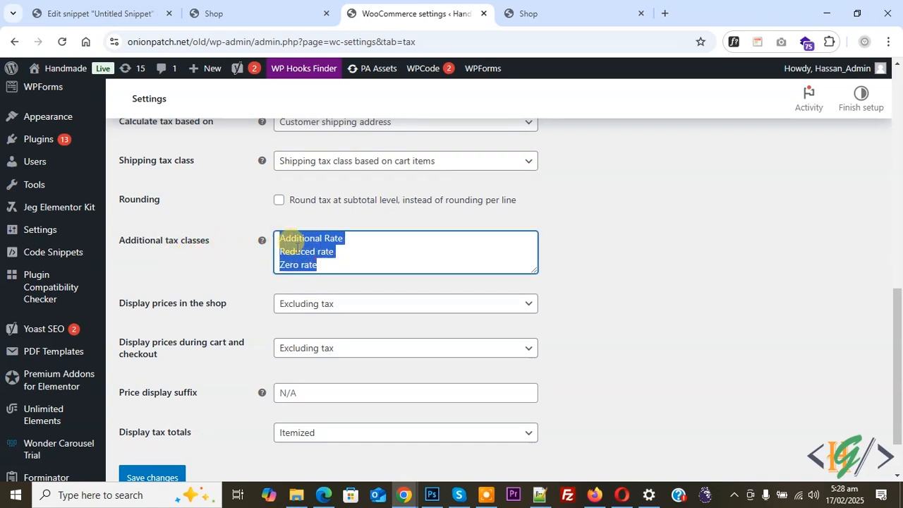
{"action": "left_click", "coordinate": [325, 265]}
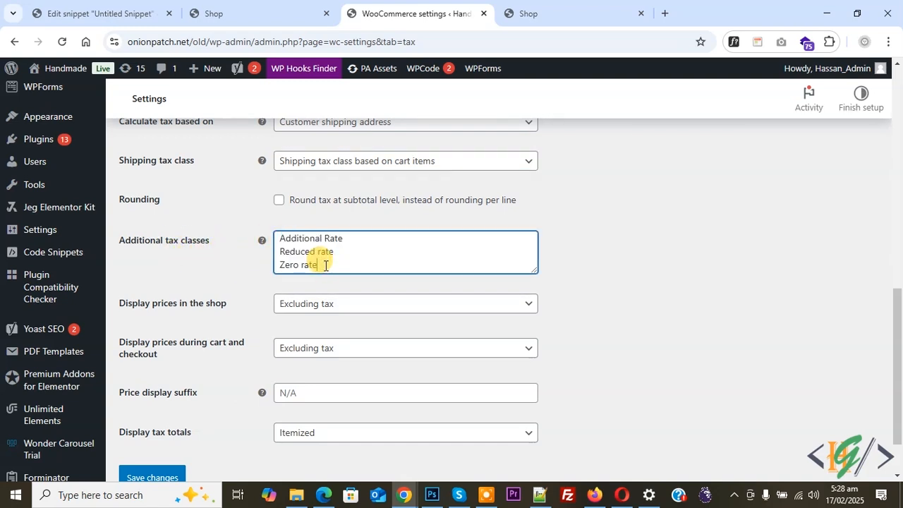
{"action": "key", "text": "Return"}
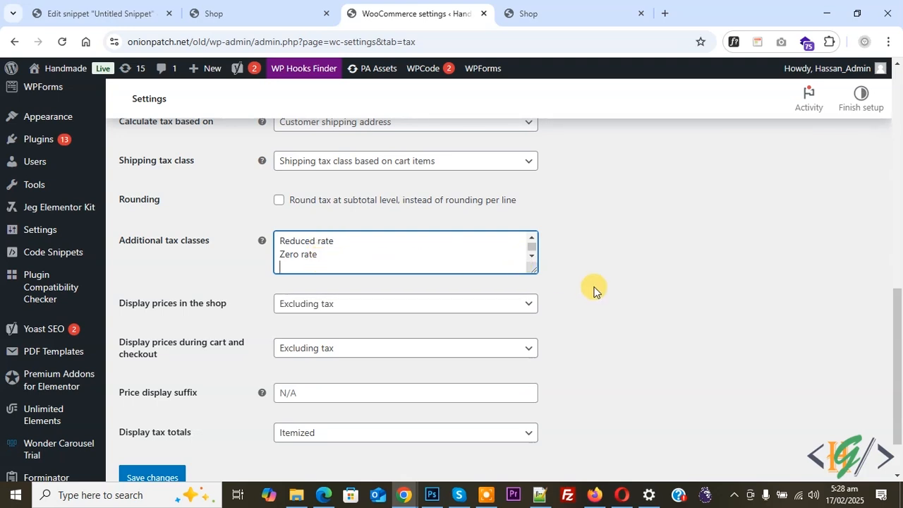
{"action": "scroll", "coordinate": [594, 289], "scroll_direction": "up", "scroll_amount": 5}
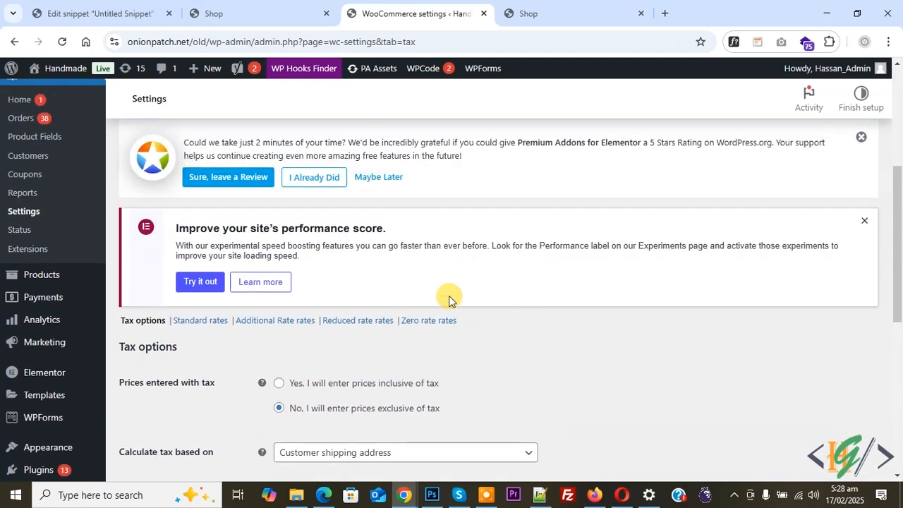
{"action": "scroll", "coordinate": [499, 313], "scroll_direction": "down", "scroll_amount": 4}
{"action": "type", "text": "Vat on US States"}
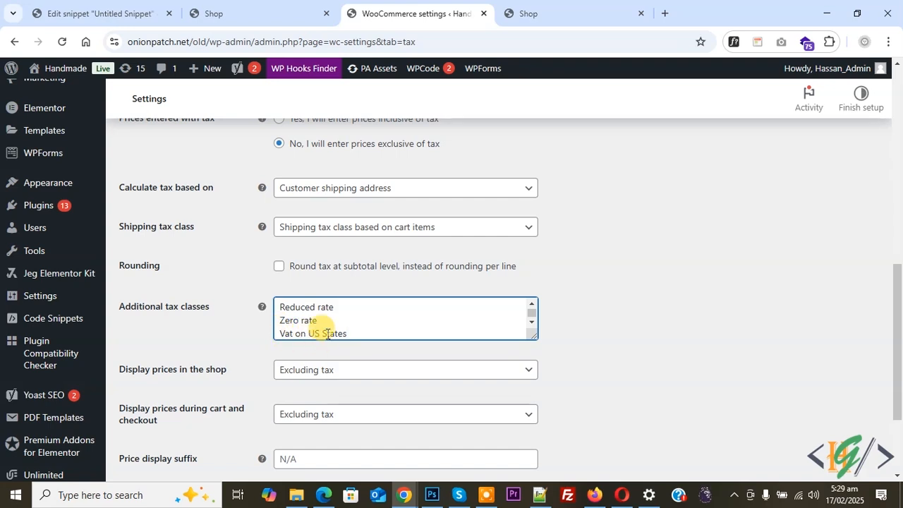
Set the price display suffix to "Price Including Tax: {price_including_tax}" and save the tax settings.
{"action": "scroll", "coordinate": [197, 340], "scroll_direction": "down", "scroll_amount": 1}
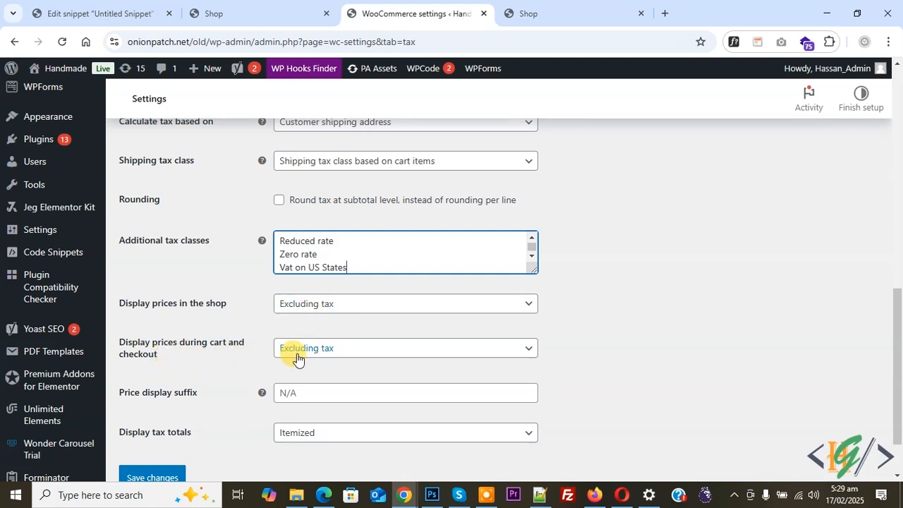
{"action": "scroll", "coordinate": [214, 352], "scroll_direction": "down", "scroll_amount": 1}
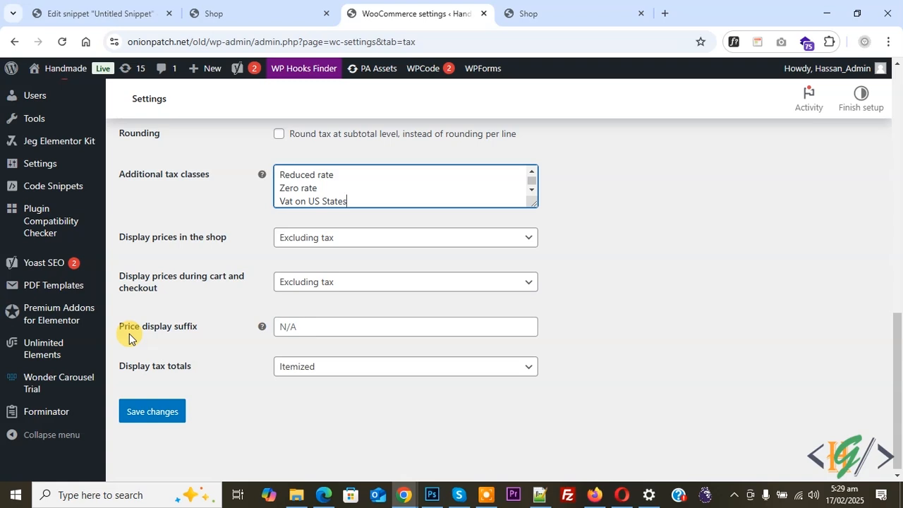
{"action": "left_click", "coordinate": [301, 324]}
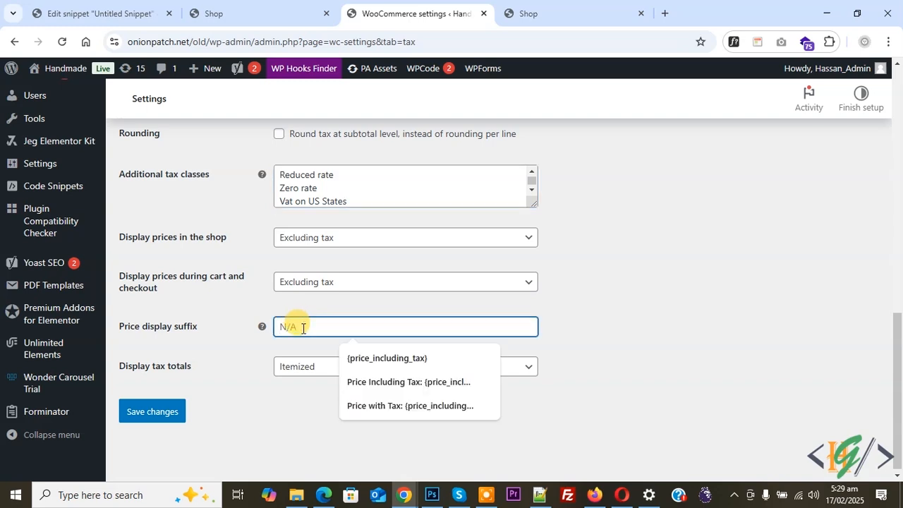
{"action": "left_click", "coordinate": [355, 381]}
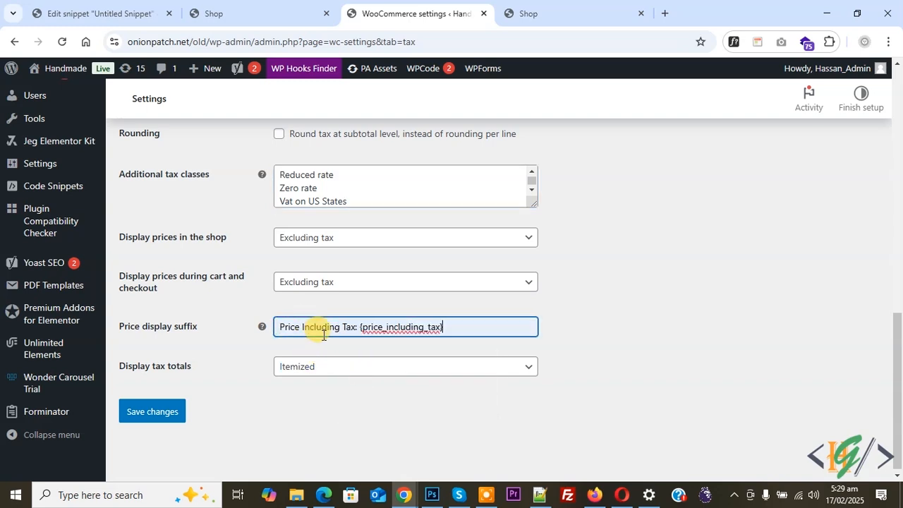
{"action": "left_click", "coordinate": [368, 349]}
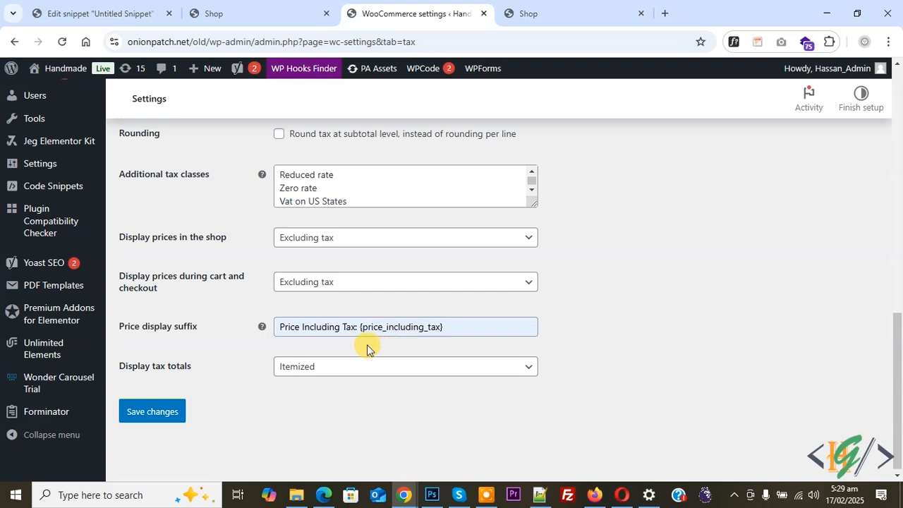
{"action": "left_click", "coordinate": [361, 326]}
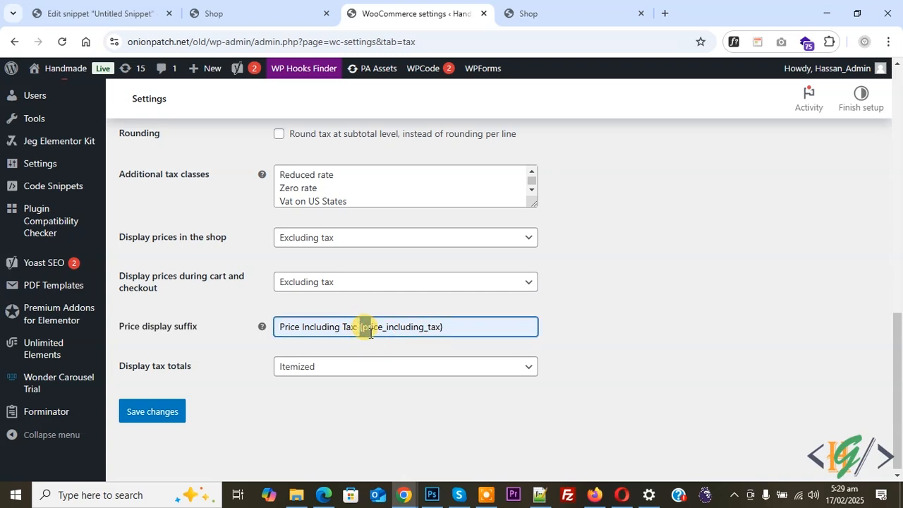
{"action": "left_click_drag", "start_coordinate": [377, 328], "coordinate": [445, 329]}
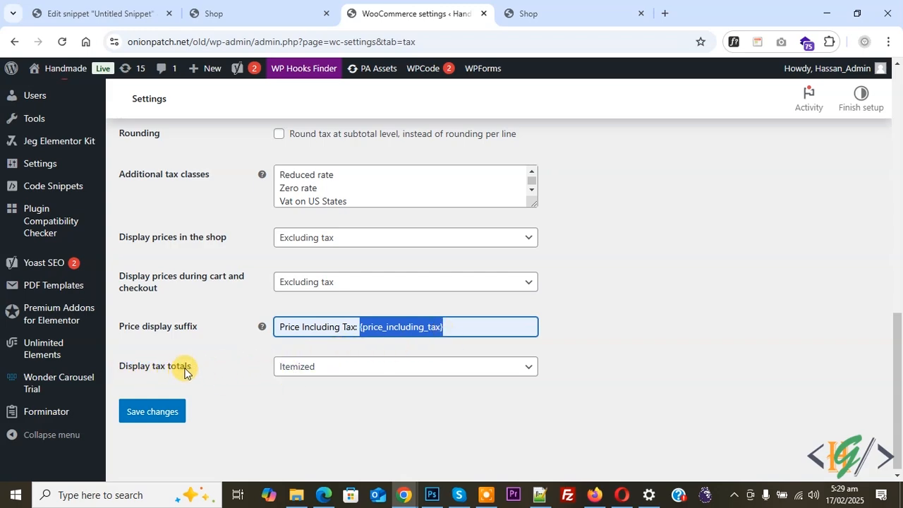
{"action": "left_click", "coordinate": [170, 413]}
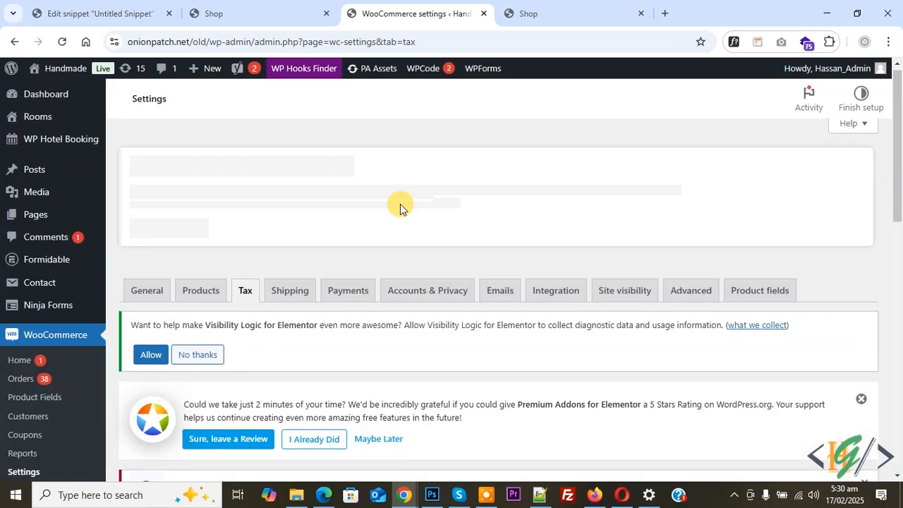
Open the rates table of the "Vat on US States" tax class.
{"action": "scroll", "coordinate": [400, 208], "scroll_direction": "down", "scroll_amount": 1}
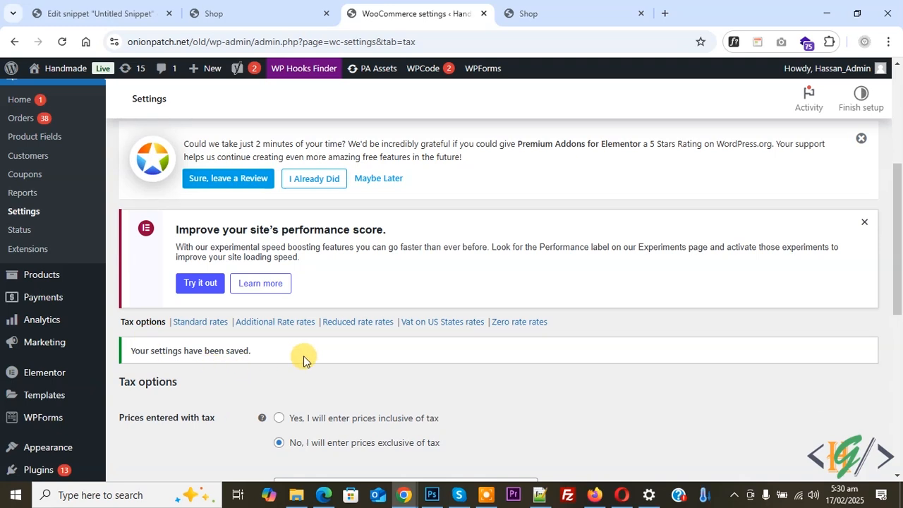
{"action": "left_click", "coordinate": [440, 330]}
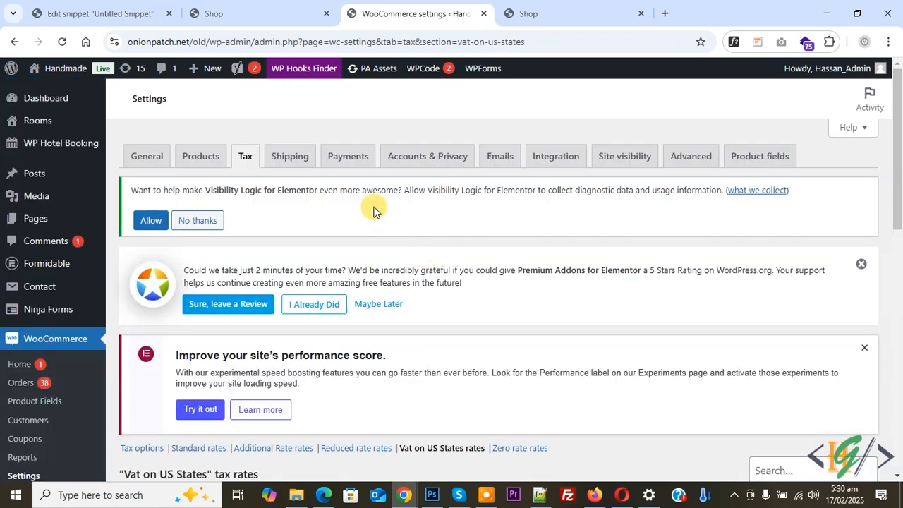
{"action": "scroll", "coordinate": [297, 272], "scroll_direction": "down", "scroll_amount": 3}
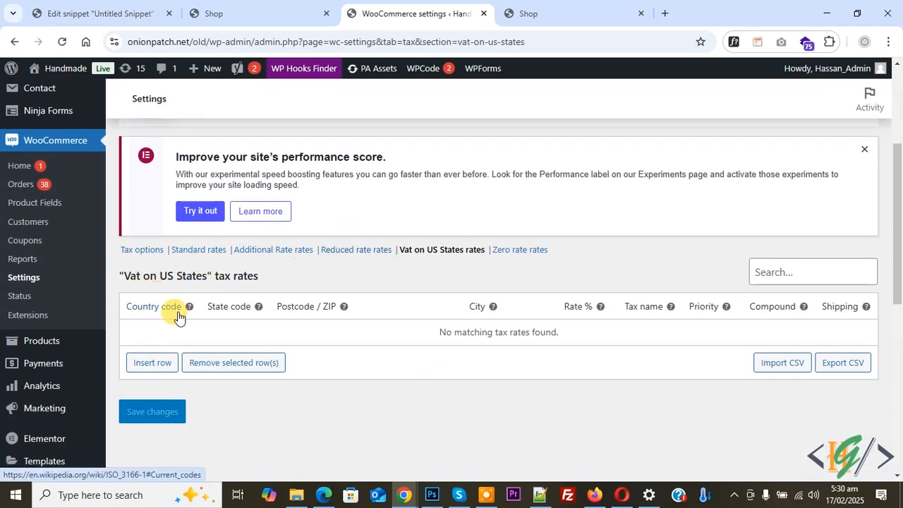
{"action": "scroll", "coordinate": [409, 286], "scroll_direction": "down", "scroll_amount": 2}
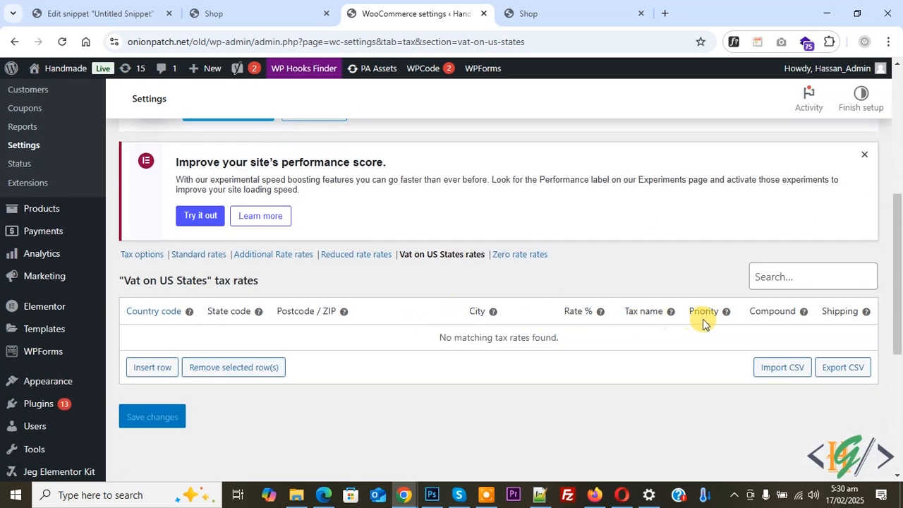
{"action": "scroll", "coordinate": [158, 313], "scroll_direction": "down", "scroll_amount": 2}
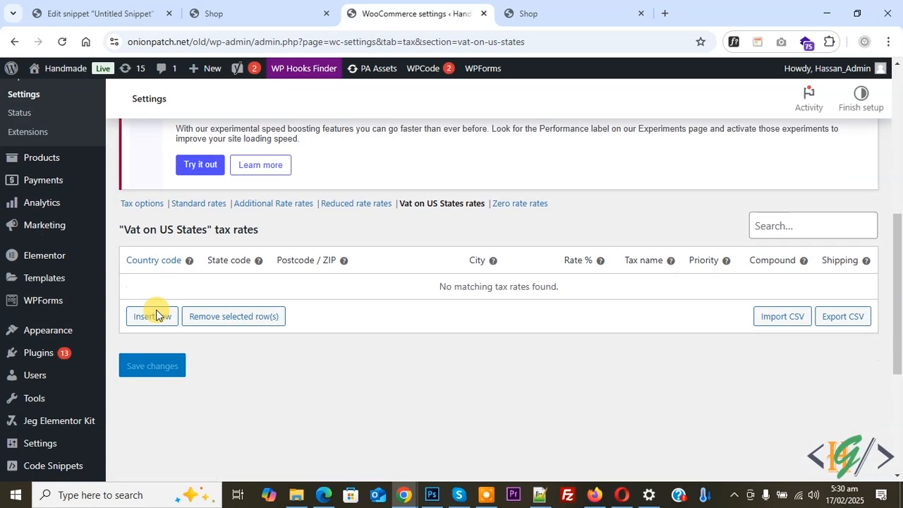
Insert a tax rate row for "Vat on US States" and set its country to United States (US).
{"action": "left_click", "coordinate": [153, 300]}
{"action": "scroll", "coordinate": [171, 332], "scroll_direction": "down", "scroll_amount": 5}
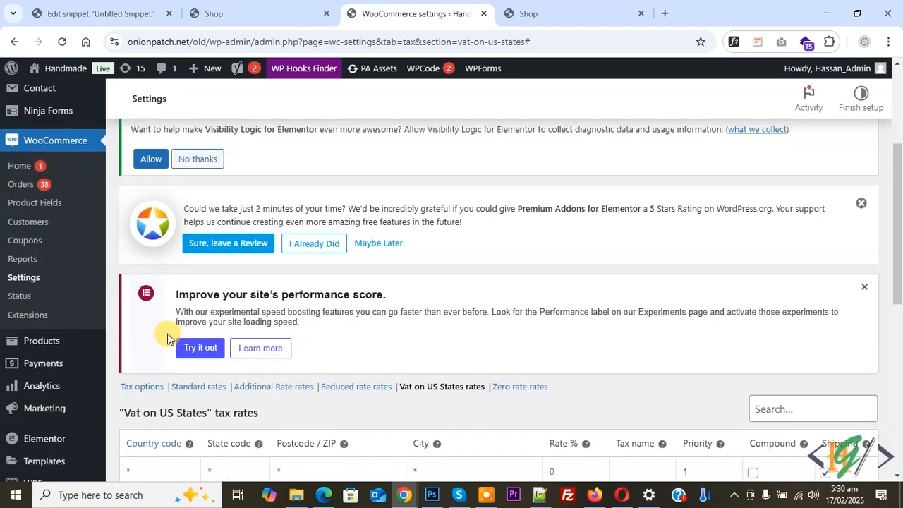
{"action": "left_click", "coordinate": [138, 339]}
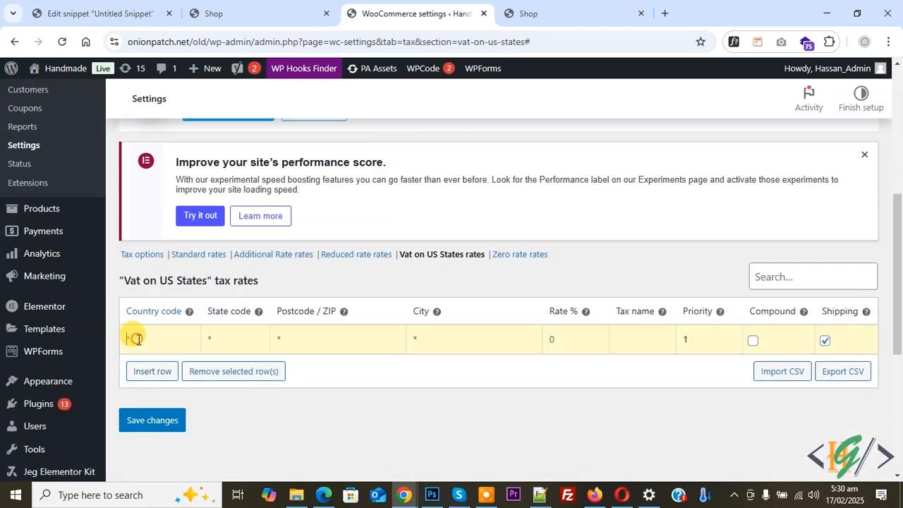
{"action": "type", "text": "US"}
{"action": "scroll", "coordinate": [136, 344], "scroll_direction": "down", "scroll_amount": 2}
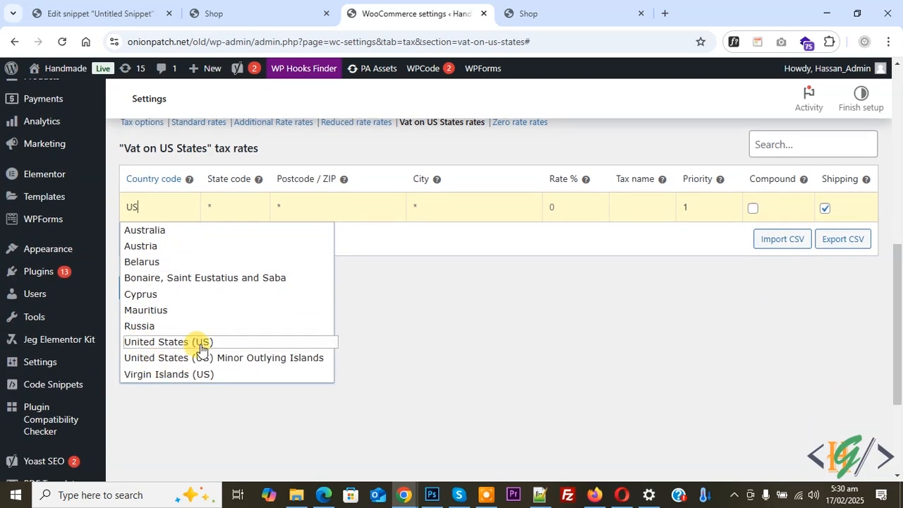
{"action": "left_click", "coordinate": [202, 343]}
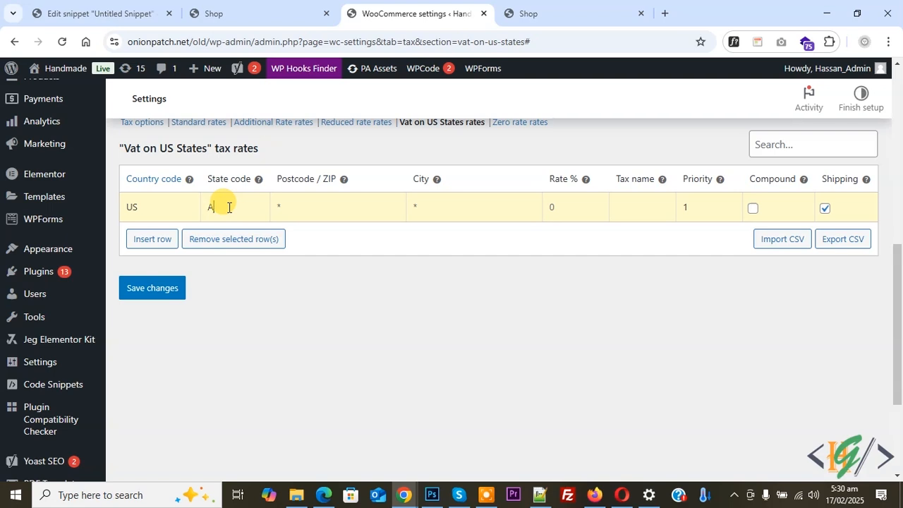
Set the first tax rate row's state code to AL, its rate to 5 and its tax name to VAT.
{"action": "left_click", "coordinate": [230, 207]}
{"action": "type", "text": "AL"}
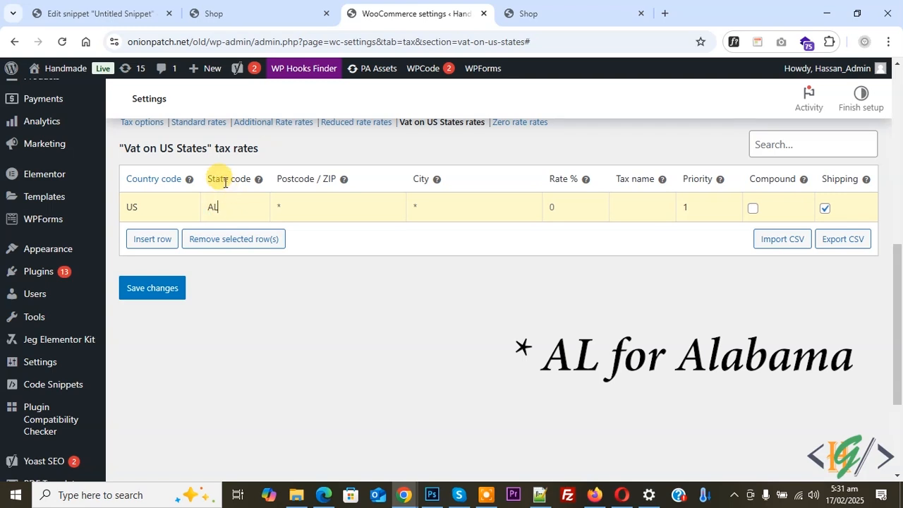
{"action": "mouse_move", "coordinate": [256, 181]}
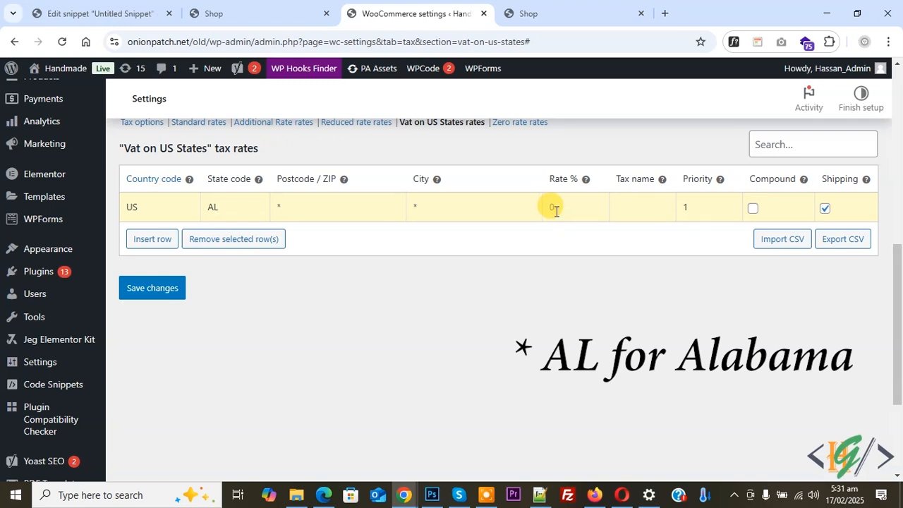
{"action": "type", "text": "5"}
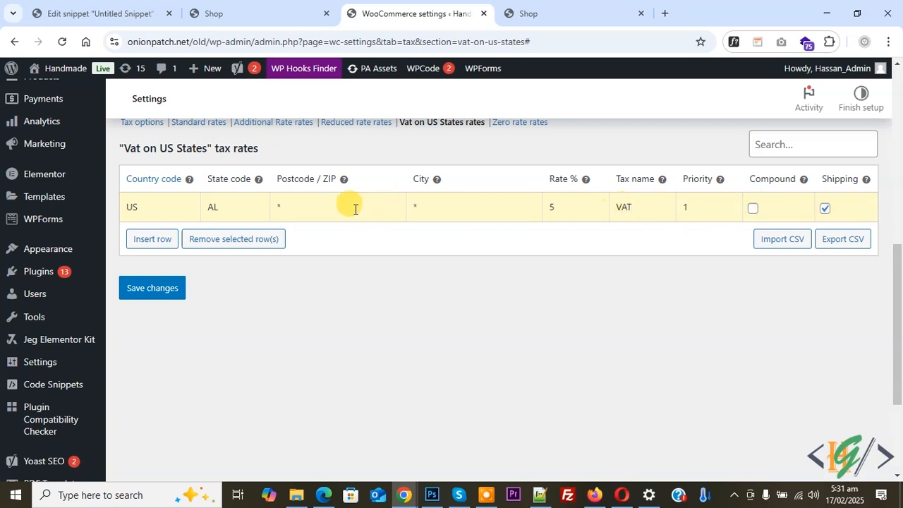
Insert a second tax rate row for United States (US) with state code AZ, rate 10 and tax name VAT.
{"action": "left_click", "coordinate": [145, 240]}
{"action": "scroll", "coordinate": [153, 244], "scroll_direction": "down", "scroll_amount": 10}
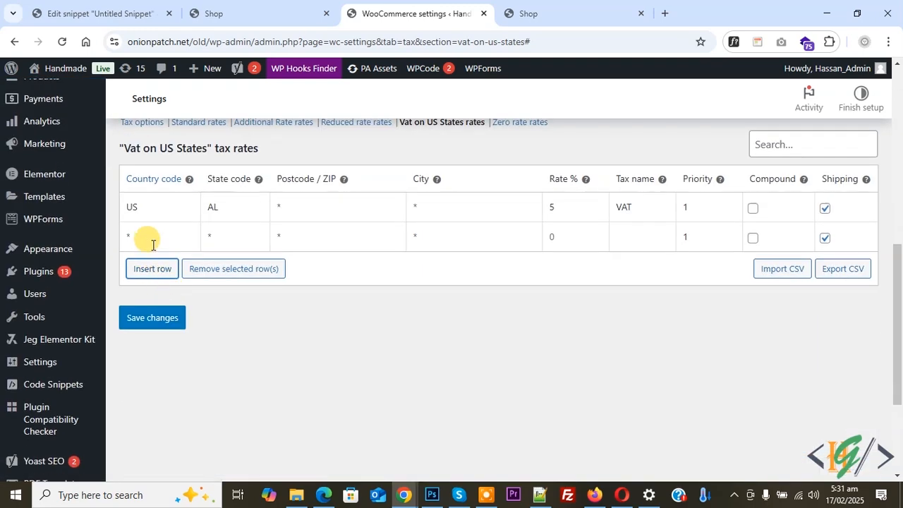
{"action": "left_click", "coordinate": [152, 244]}
{"action": "type", "text": "US"}
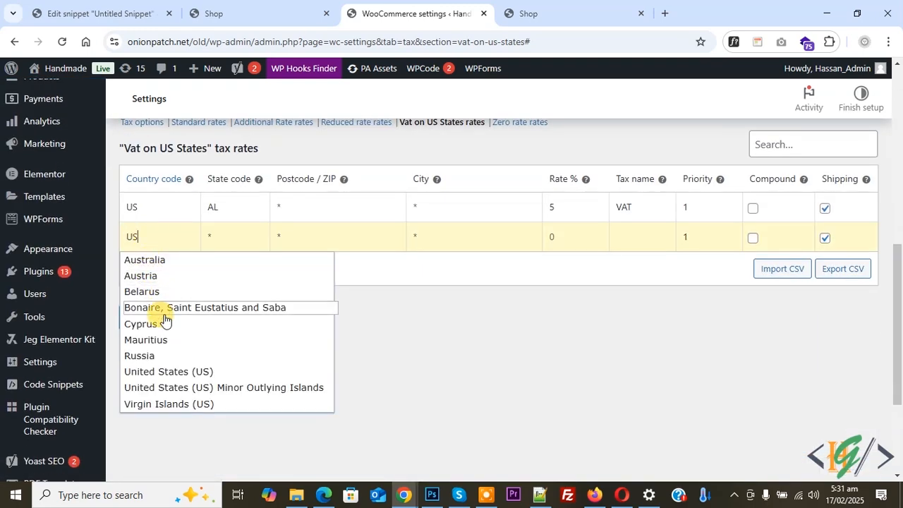
{"action": "left_click", "coordinate": [162, 370]}
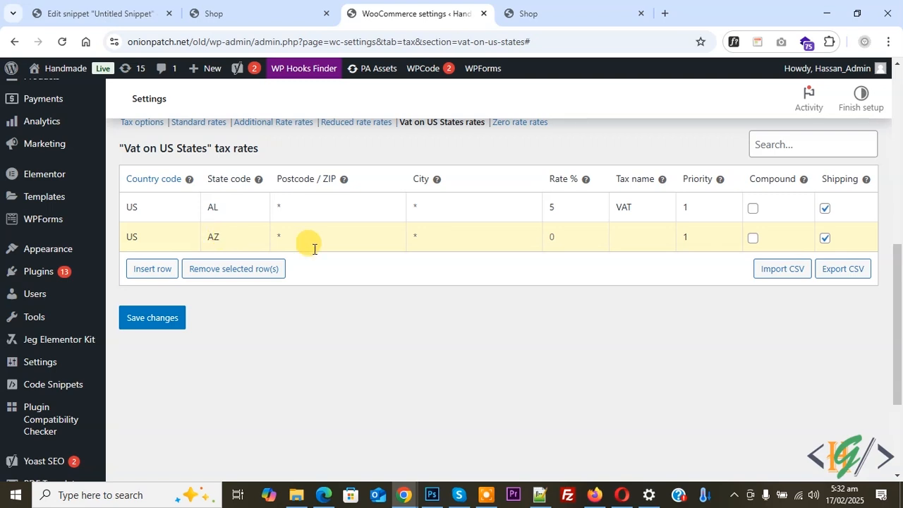
{"action": "left_click", "coordinate": [556, 238]}
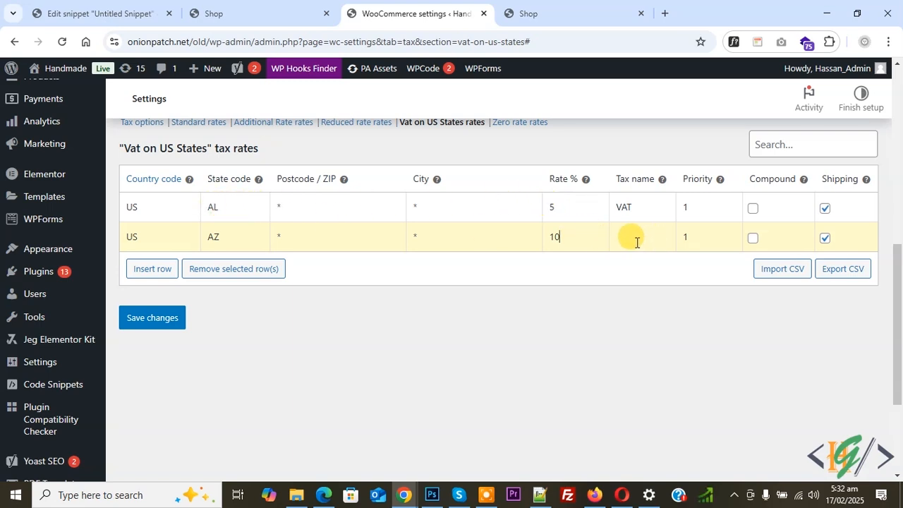
{"action": "type", "text": "VAT"}
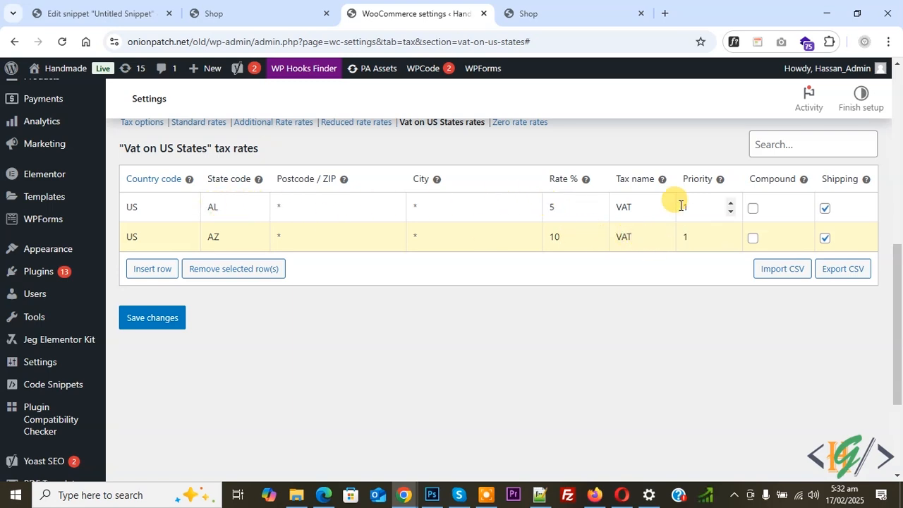
{"action": "left_click", "coordinate": [688, 238]}
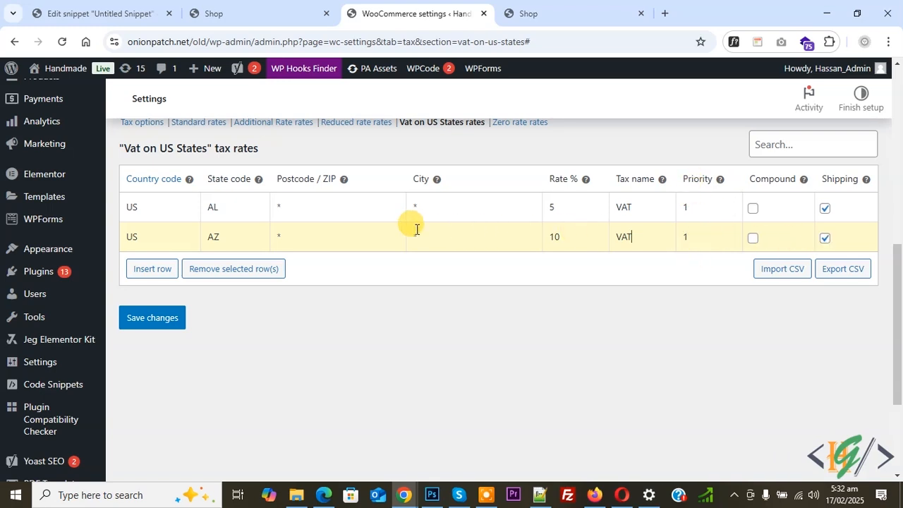
Insert a third tax rate row and set its country to United States (US), leaving the state code as the wildcard.
{"action": "left_click", "coordinate": [152, 269]}
{"action": "scroll", "coordinate": [157, 282], "scroll_direction": "down", "scroll_amount": 6}
{"action": "scroll", "coordinate": [183, 301], "scroll_direction": "down", "scroll_amount": 1}
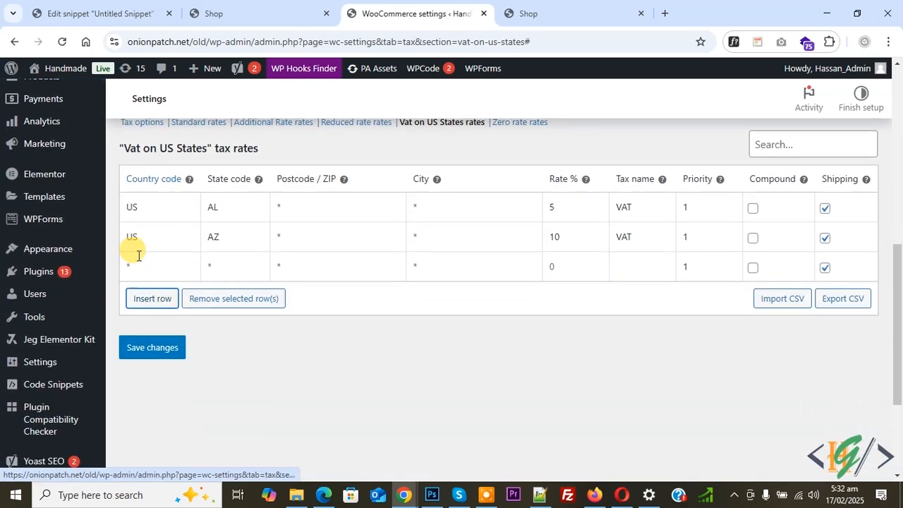
{"action": "left_click", "coordinate": [140, 265]}
{"action": "type", "text": "US"}
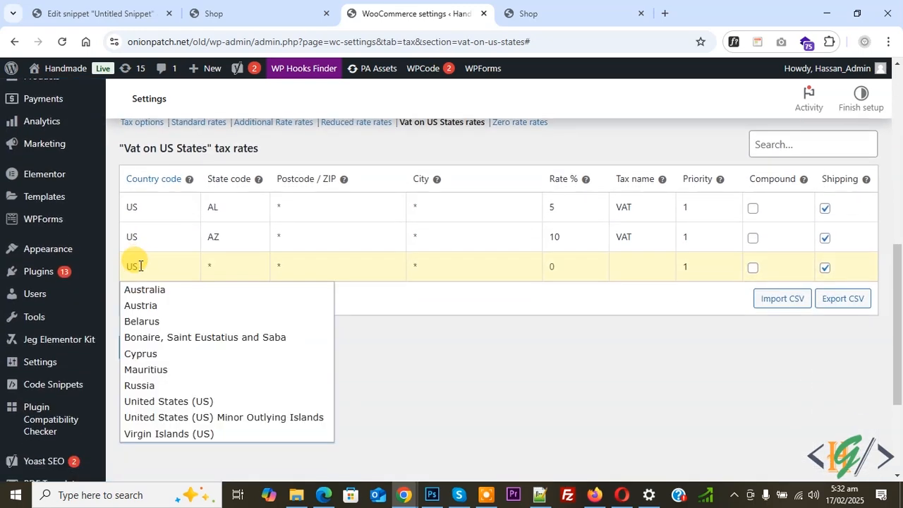
{"action": "left_click", "coordinate": [167, 407]}
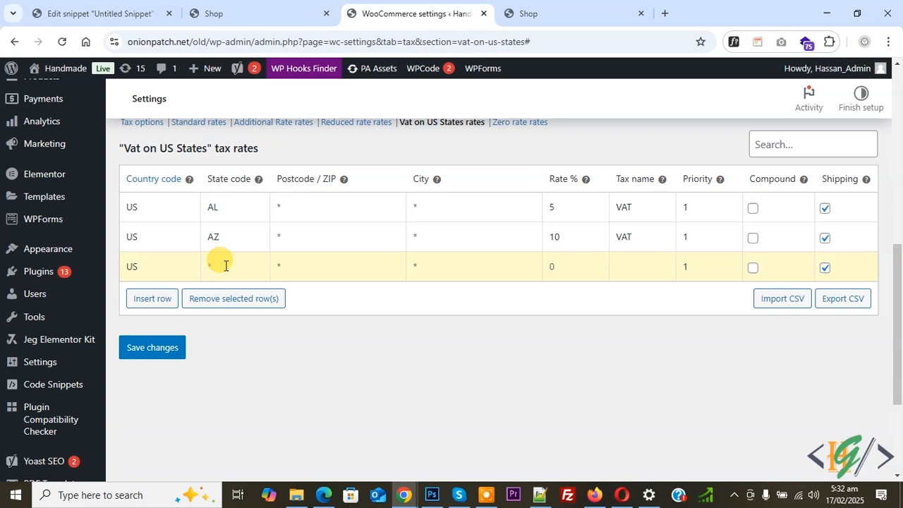
Set the third row's rate to 20, tax name to VAT and priority to 2, and save the tax rates.
{"action": "left_click", "coordinate": [577, 272]}
{"action": "type", "text": "20"}
{"action": "left_click", "coordinate": [637, 268]}
{"action": "type", "text": "VAT"}
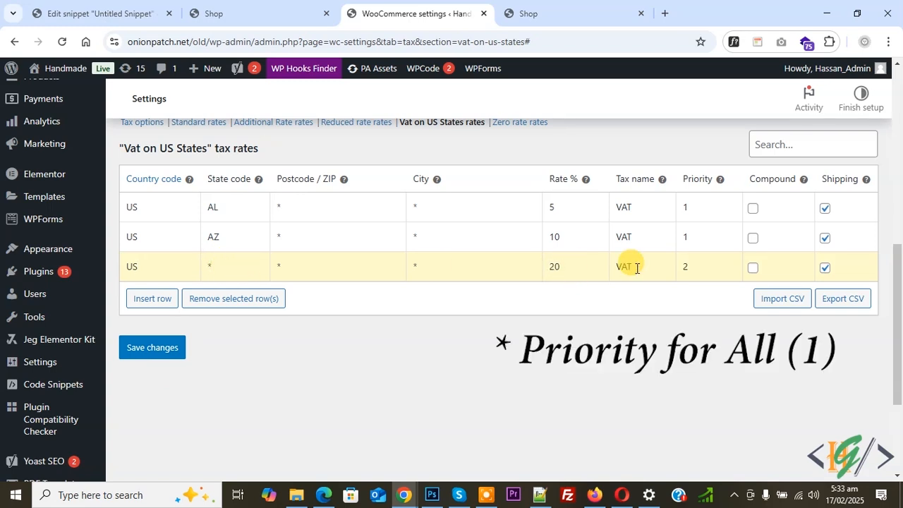
{"action": "left_click", "coordinate": [153, 347]}
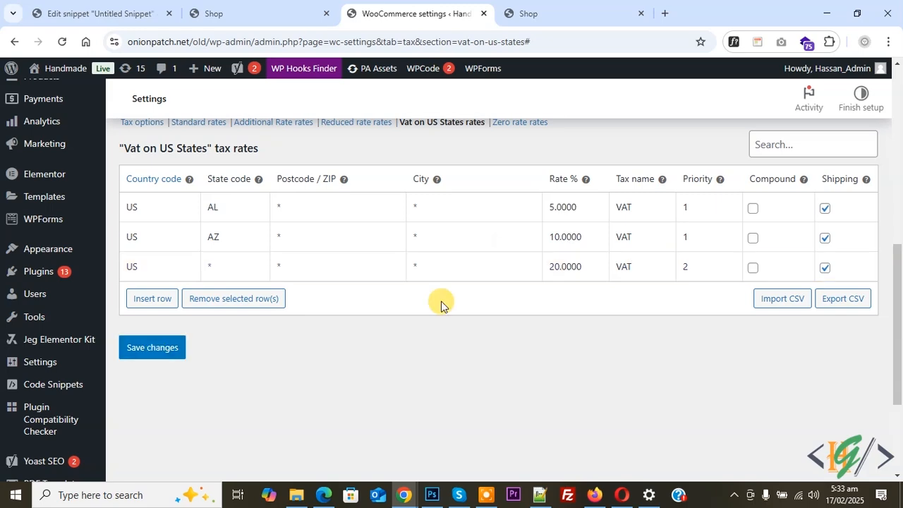
Open the Ceramic birds product from the Shop page in a new browser tab and check its price including tax.
{"action": "left_click", "coordinate": [591, 12]}
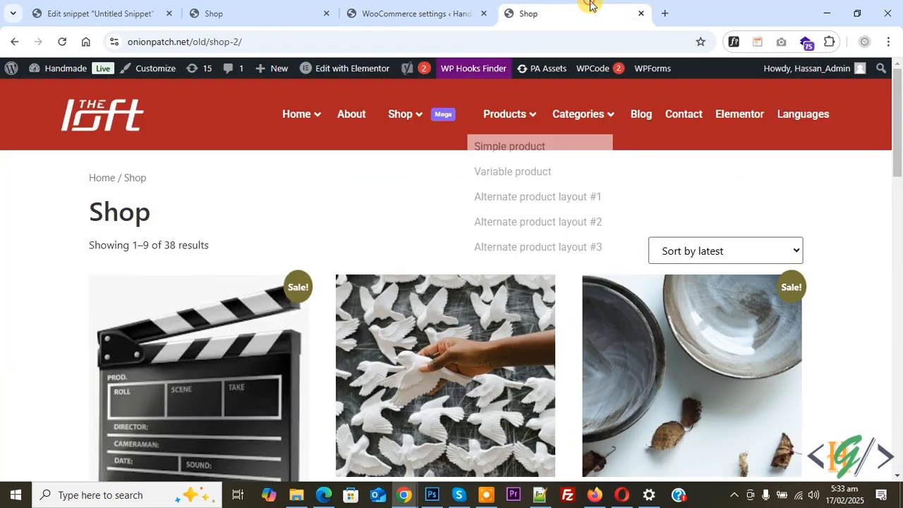
{"action": "right_click", "coordinate": [469, 322]}
{"action": "left_click", "coordinate": [541, 25]}
{"action": "left_click", "coordinate": [625, 13]}
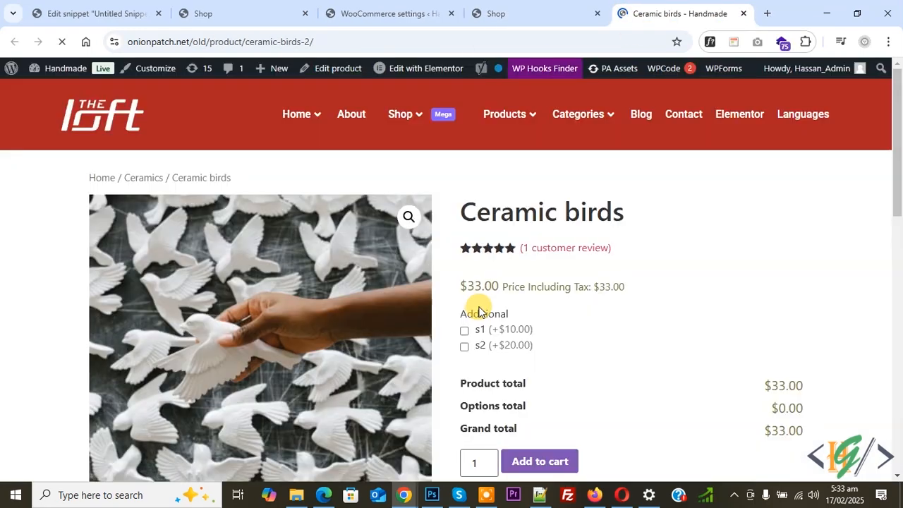
{"action": "left_click_drag", "start_coordinate": [599, 287], "coordinate": [618, 289]}
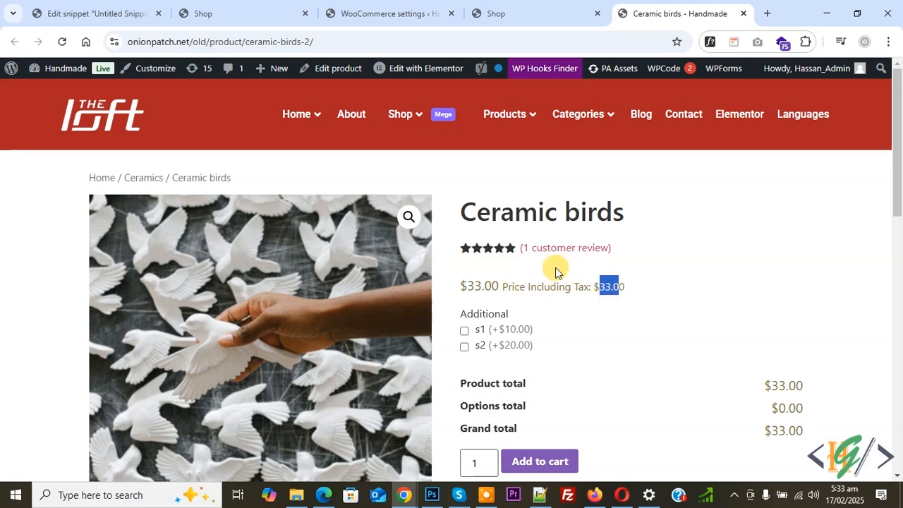
Open the Ceramic birds product for editing in a new browser tab and go to its general product data.
{"action": "right_click", "coordinate": [334, 68]}
{"action": "left_click", "coordinate": [369, 82]}
{"action": "left_click", "coordinate": [661, 12]}
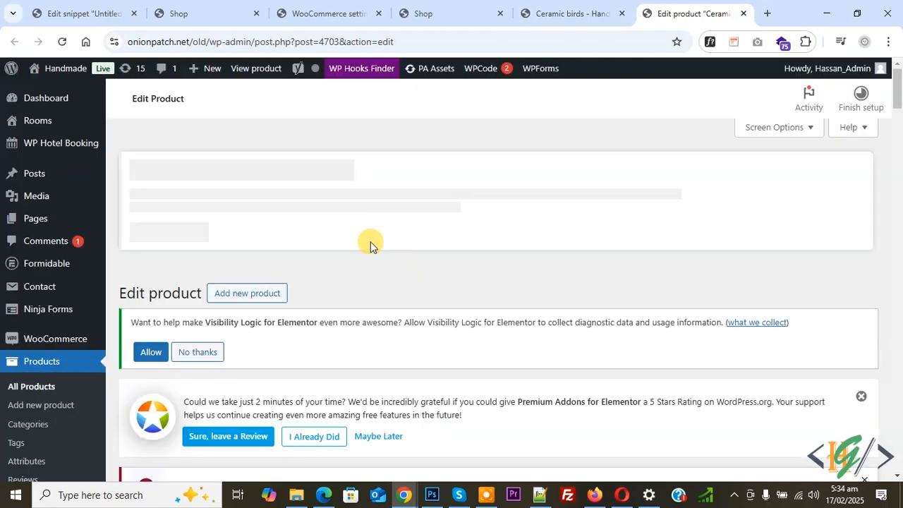
{"action": "scroll", "coordinate": [367, 240], "scroll_direction": "down", "scroll_amount": 10}
{"action": "scroll", "coordinate": [371, 242], "scroll_direction": "down", "scroll_amount": 15}
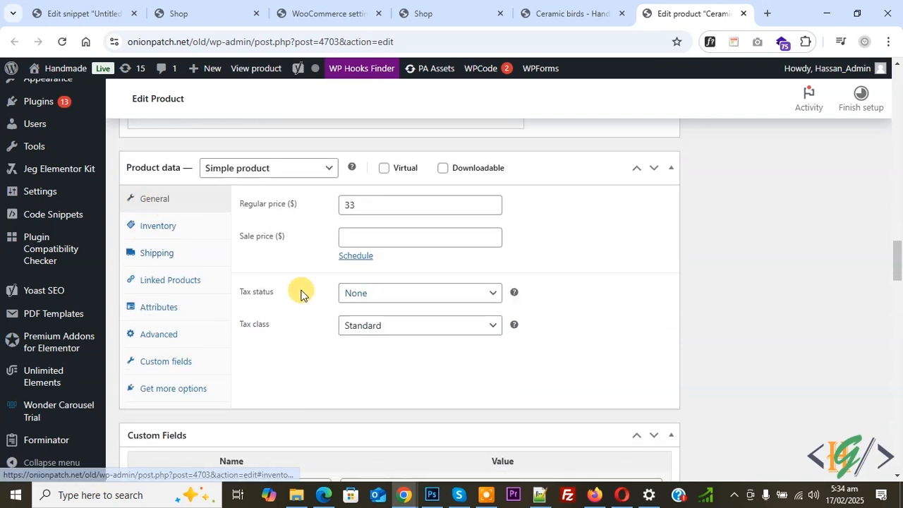
Set the product's tax status to Taxable and its tax class to Vat on US States, and update the product.
{"action": "left_click", "coordinate": [371, 302]}
{"action": "left_click", "coordinate": [367, 315]}
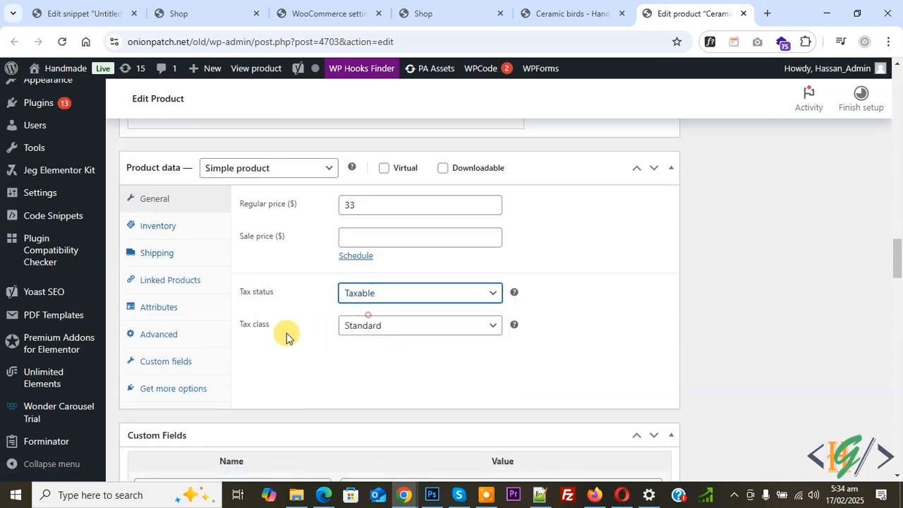
{"action": "left_click", "coordinate": [372, 330]}
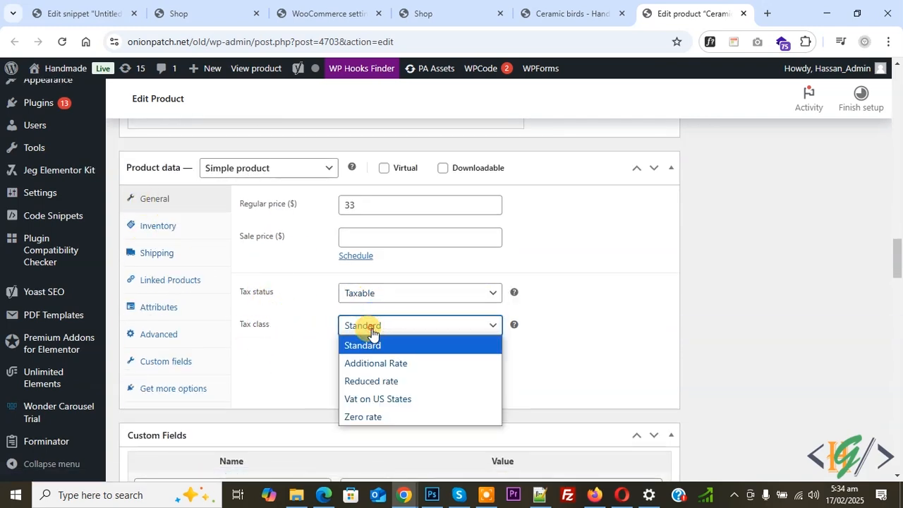
{"action": "left_click", "coordinate": [377, 400]}
{"action": "scroll", "coordinate": [836, 365], "scroll_direction": "down", "scroll_amount": 10}
{"action": "scroll", "coordinate": [842, 365], "scroll_direction": "up", "scroll_amount": 10}
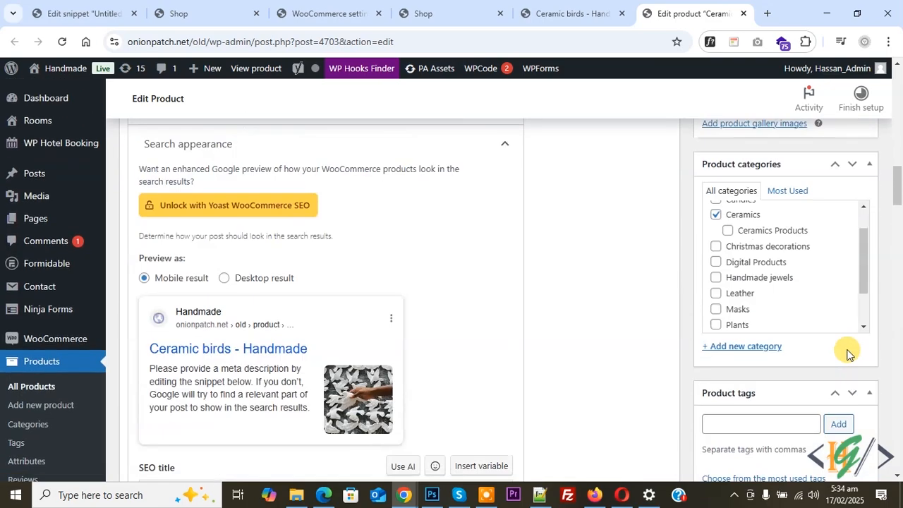
{"action": "left_click", "coordinate": [847, 284]}
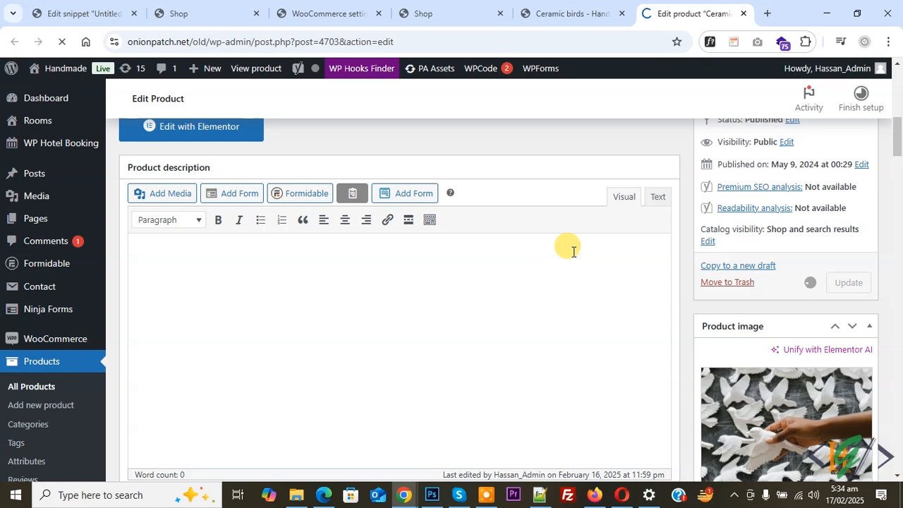
{"action": "scroll", "coordinate": [389, 204], "scroll_direction": "down", "scroll_amount": 4}
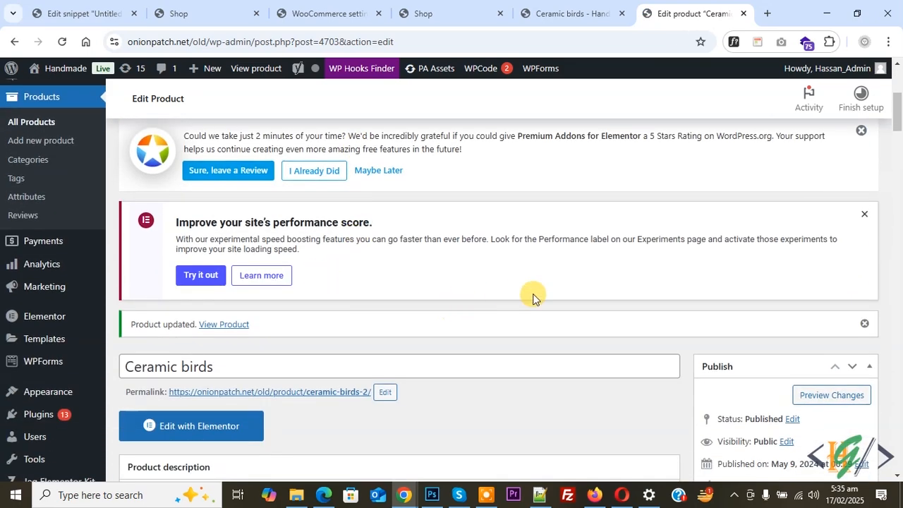
Reload the Ceramic birds product page in the store and check its price including tax.
{"action": "left_click", "coordinate": [561, 13]}
{"action": "left_click", "coordinate": [64, 42]}
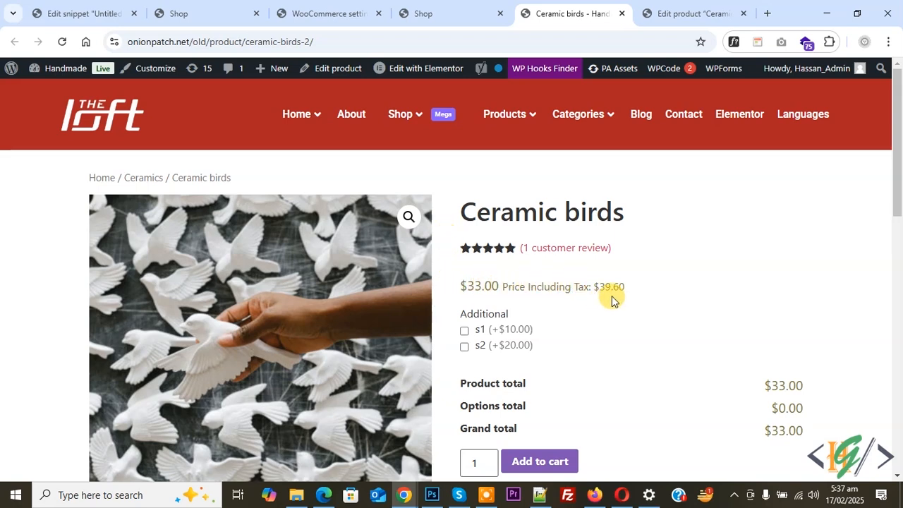
{"action": "left_click_drag", "start_coordinate": [630, 286], "coordinate": [577, 285]}
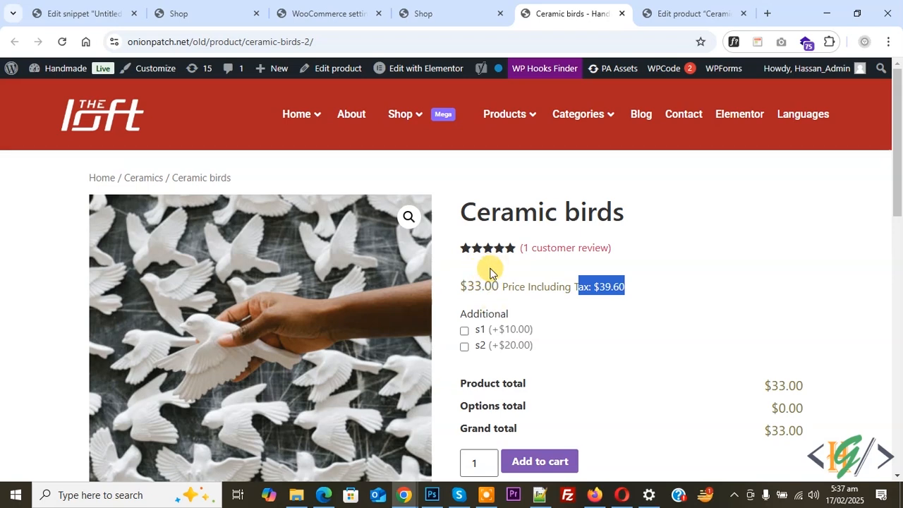
Add Ceramic birds to the cart, open the cart and change the shipping address's state to AK.
{"action": "left_click", "coordinate": [541, 460]}
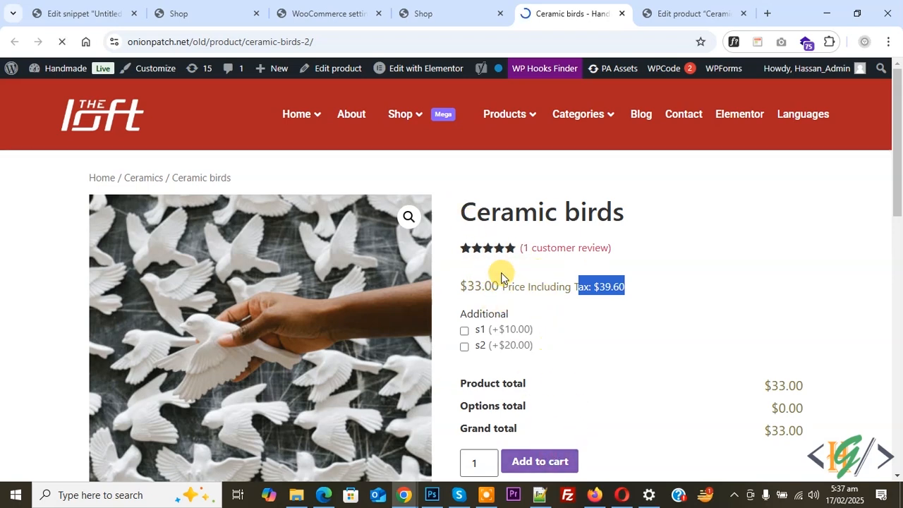
{"action": "left_click", "coordinate": [737, 224]}
{"action": "scroll", "coordinate": [434, 254], "scroll_direction": "down", "scroll_amount": 2}
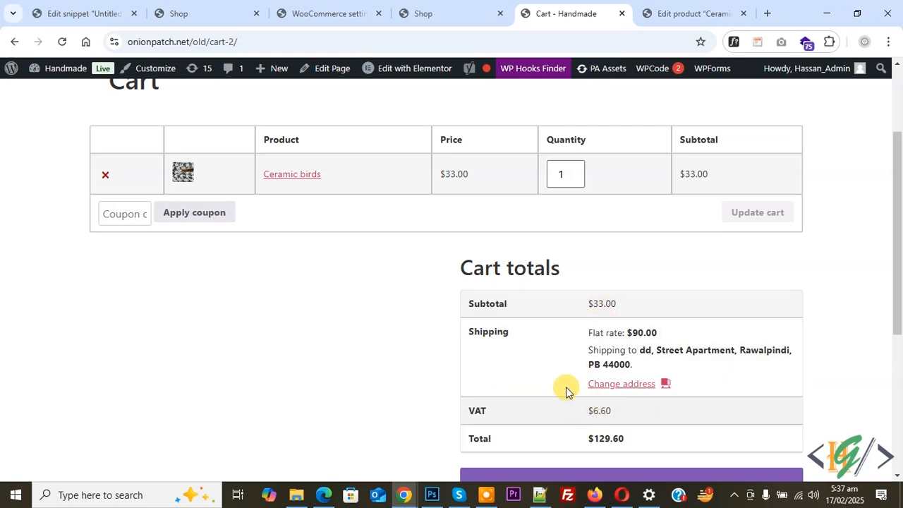
{"action": "scroll", "coordinate": [567, 389], "scroll_direction": "down", "scroll_amount": 1}
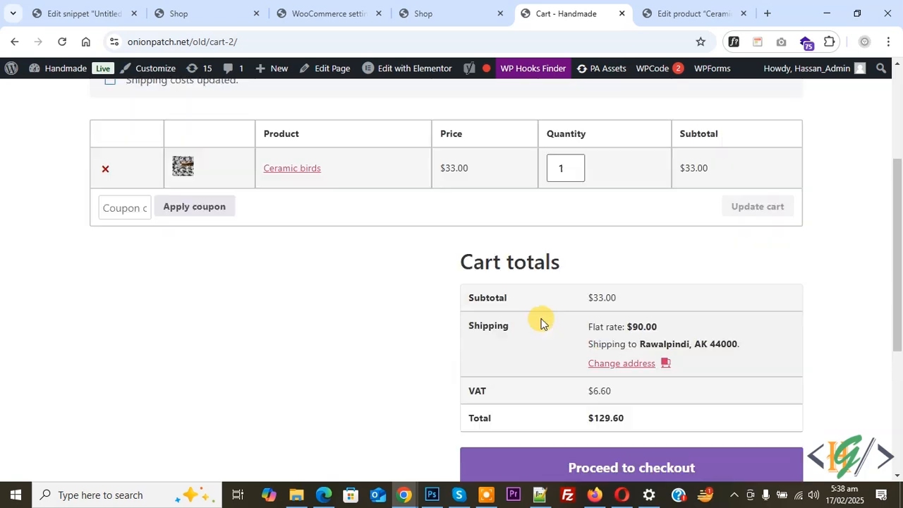
Proceed to checkout, set the billing state to Alaska and check the VAT in the order summary.
{"action": "left_click", "coordinate": [635, 407]}
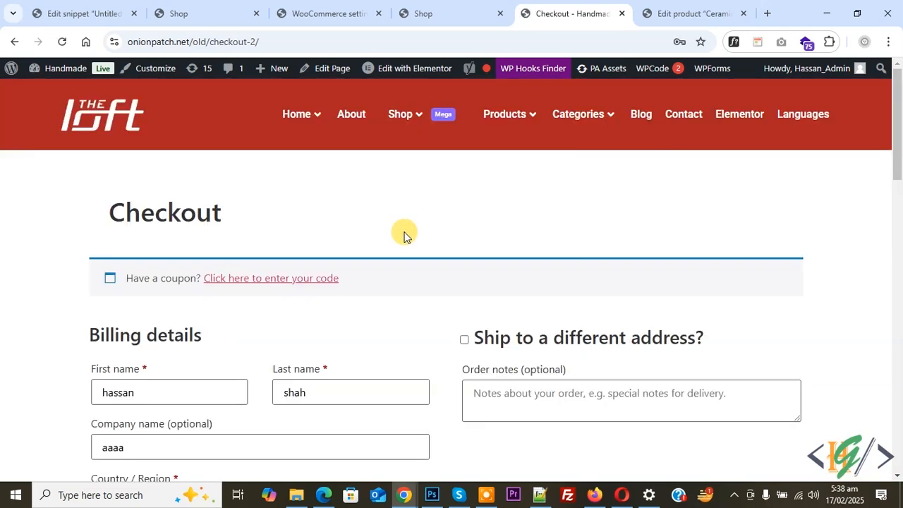
{"action": "scroll", "coordinate": [155, 225], "scroll_direction": "down", "scroll_amount": 4}
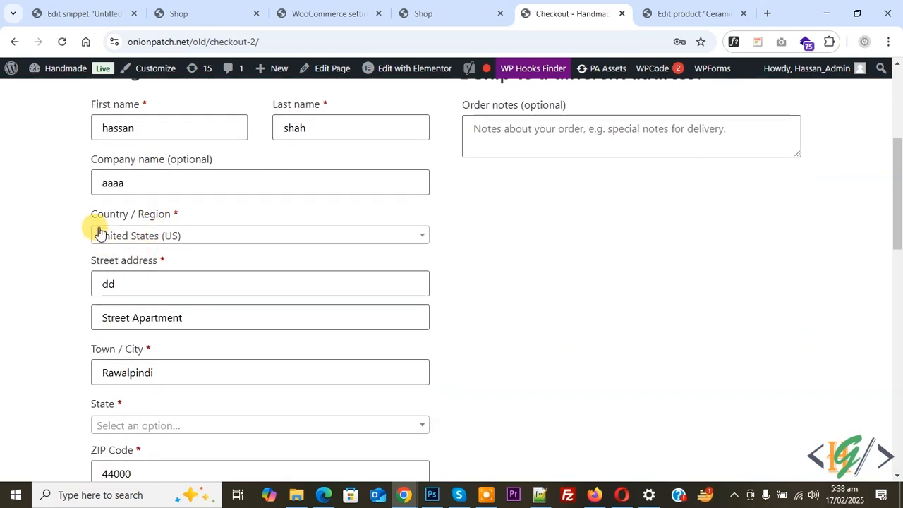
{"action": "scroll", "coordinate": [141, 242], "scroll_direction": "down", "scroll_amount": 2}
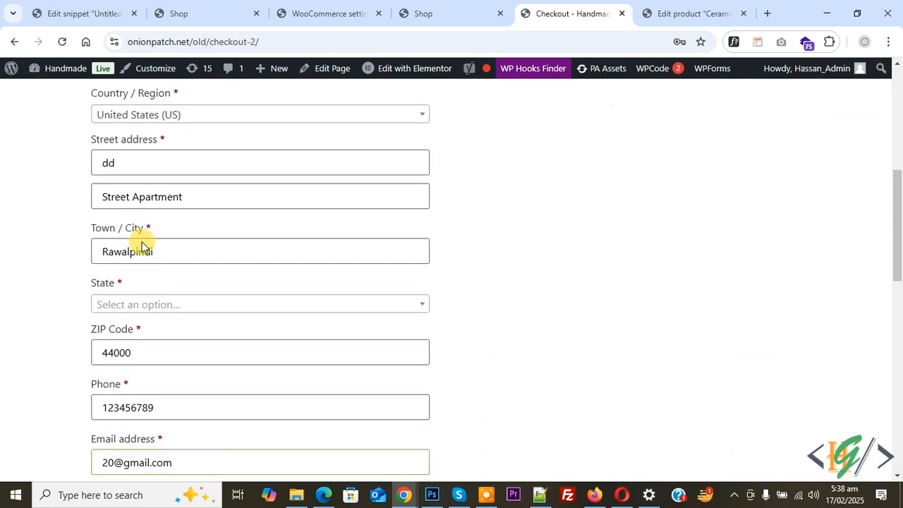
{"action": "left_click", "coordinate": [150, 295]}
{"action": "left_click", "coordinate": [129, 358]}
{"action": "scroll", "coordinate": [430, 294], "scroll_direction": "down", "scroll_amount": 6}
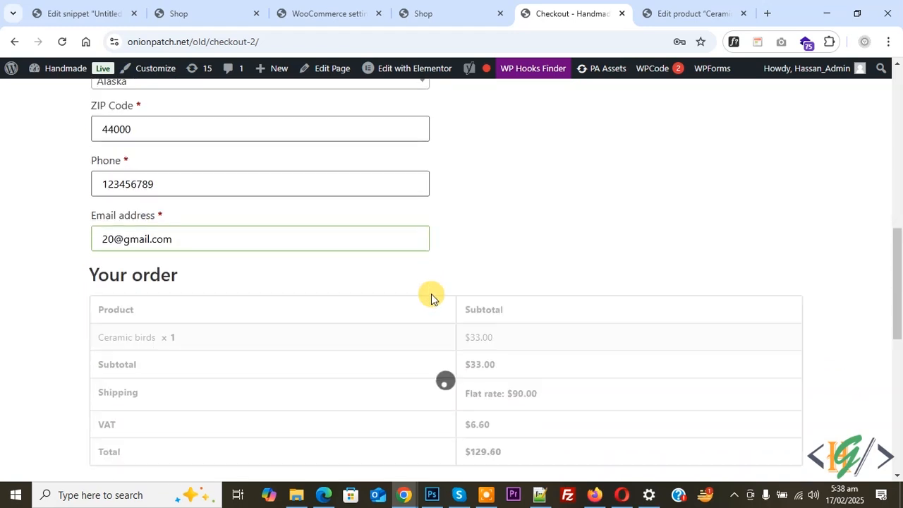
{"action": "scroll", "coordinate": [422, 293], "scroll_direction": "up", "scroll_amount": 1}
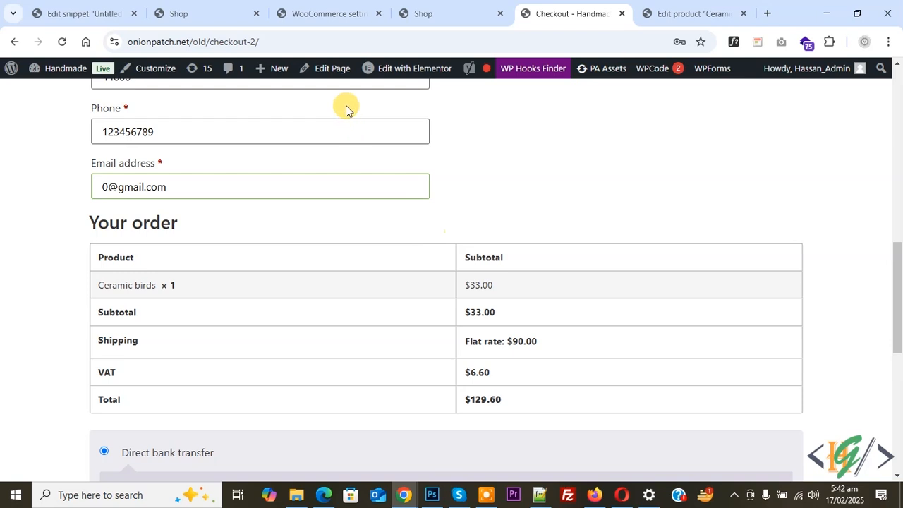
Compare the checkout with the AL tax rate row, set the billing state to Alabama and check the VAT in the order summary.
{"action": "left_click", "coordinate": [326, 14]}
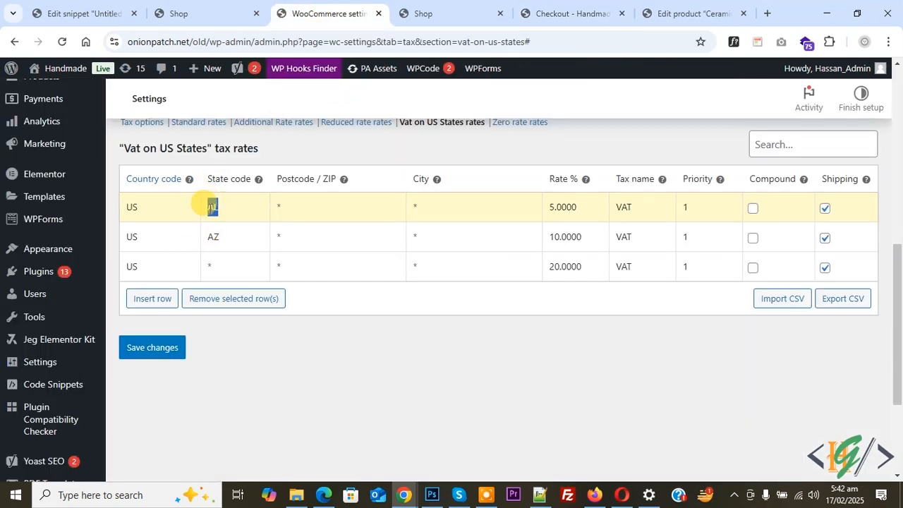
{"action": "left_click", "coordinate": [529, 14]}
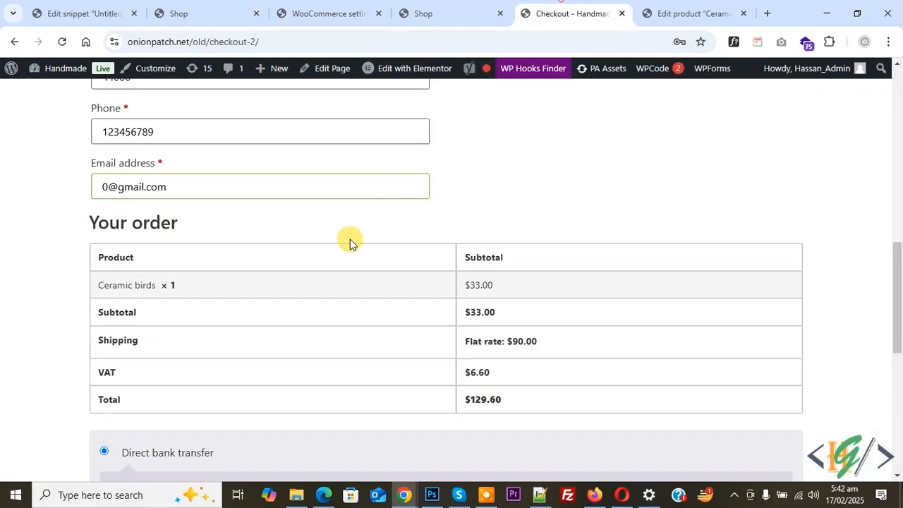
{"action": "scroll", "coordinate": [335, 259], "scroll_direction": "up", "scroll_amount": 2}
{"action": "scroll", "coordinate": [335, 259], "scroll_direction": "up", "scroll_amount": 5}
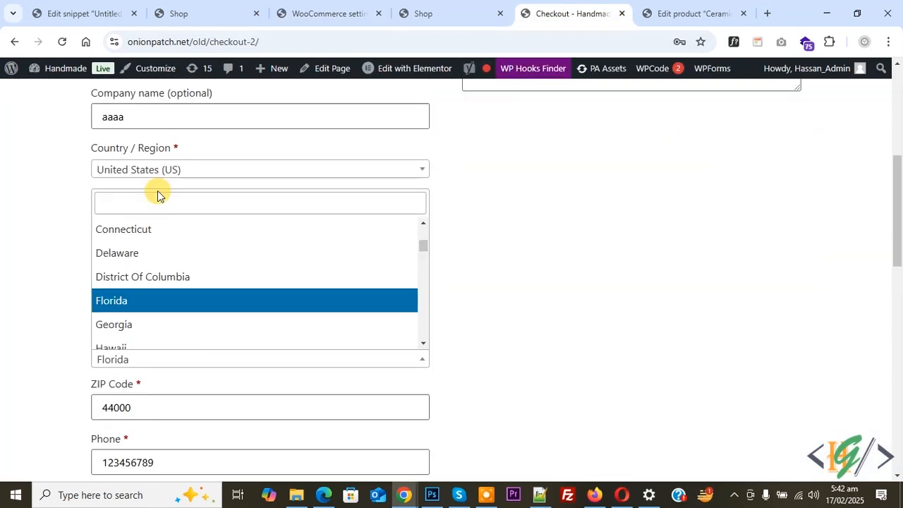
{"action": "type", "text": "ala"}
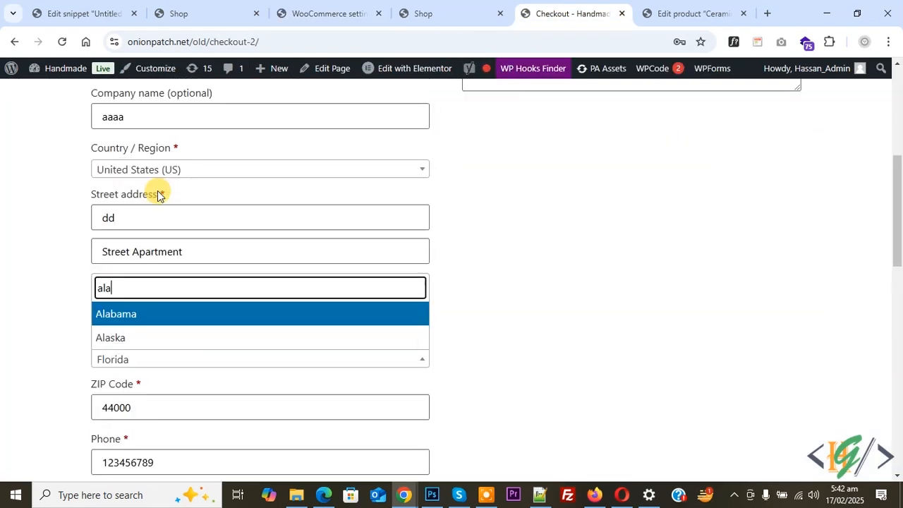
{"action": "left_click", "coordinate": [127, 317]}
{"action": "scroll", "coordinate": [614, 258], "scroll_direction": "down", "scroll_amount": 5}
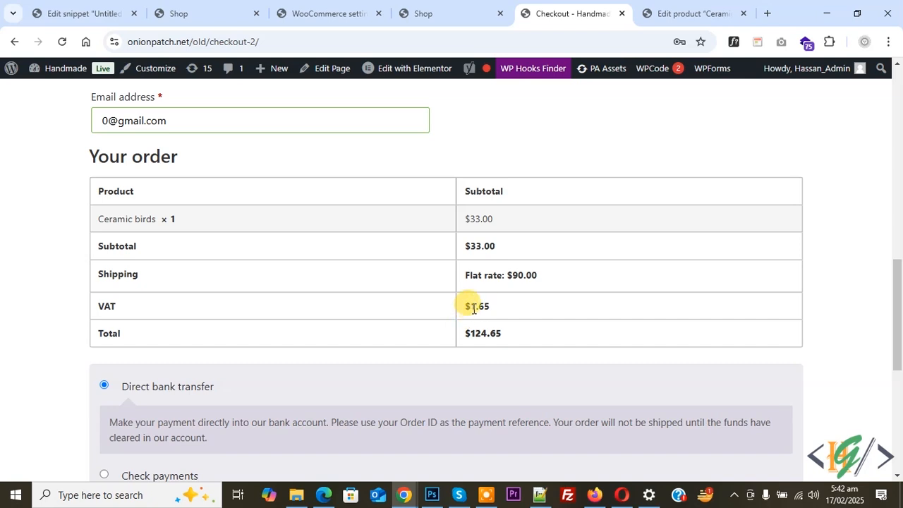
Return to the Vat on US States tax rates and review the rows' state codes and priorities.
{"action": "left_click", "coordinate": [326, 14]}
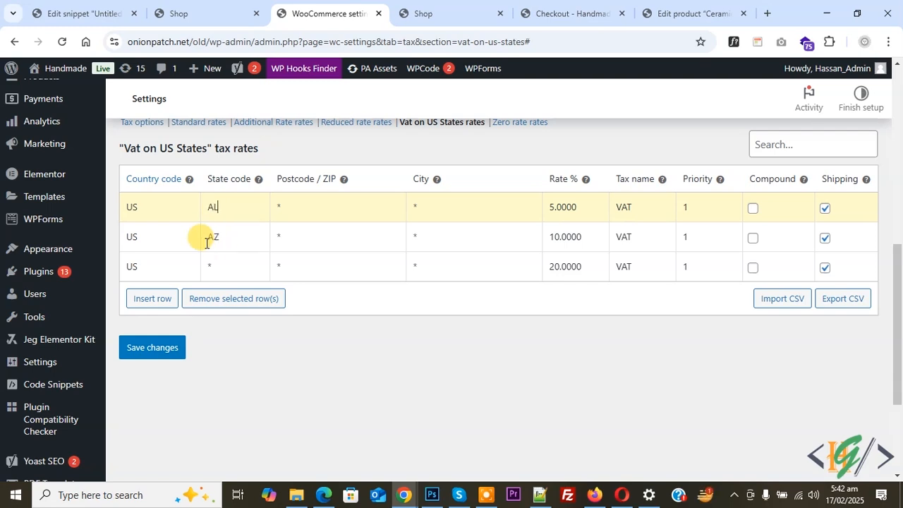
{"action": "double_click", "coordinate": [697, 268]}
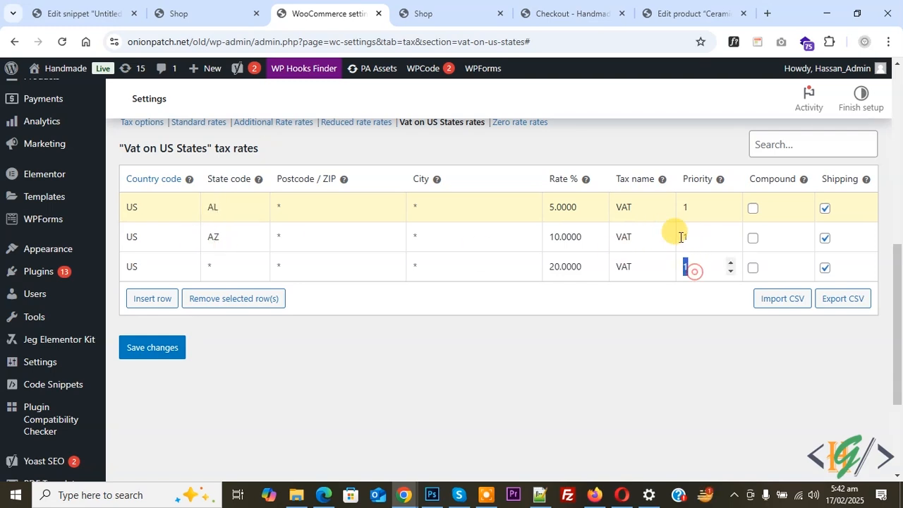